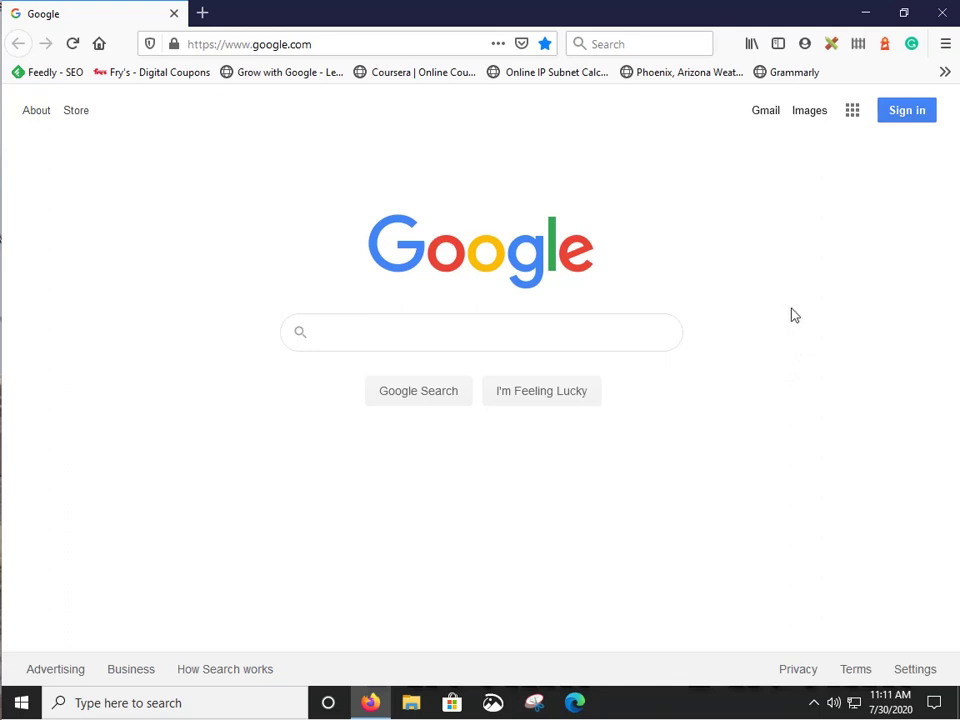
Step: Display the Firefox menu bar above the browser tabs
click(945, 47)
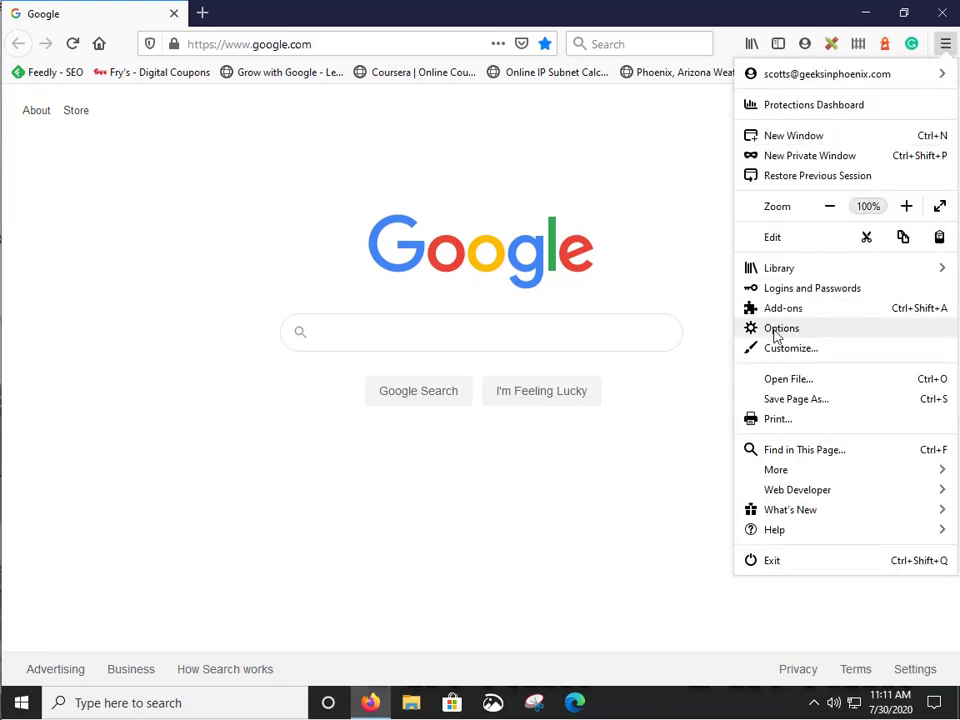
click(681, 261)
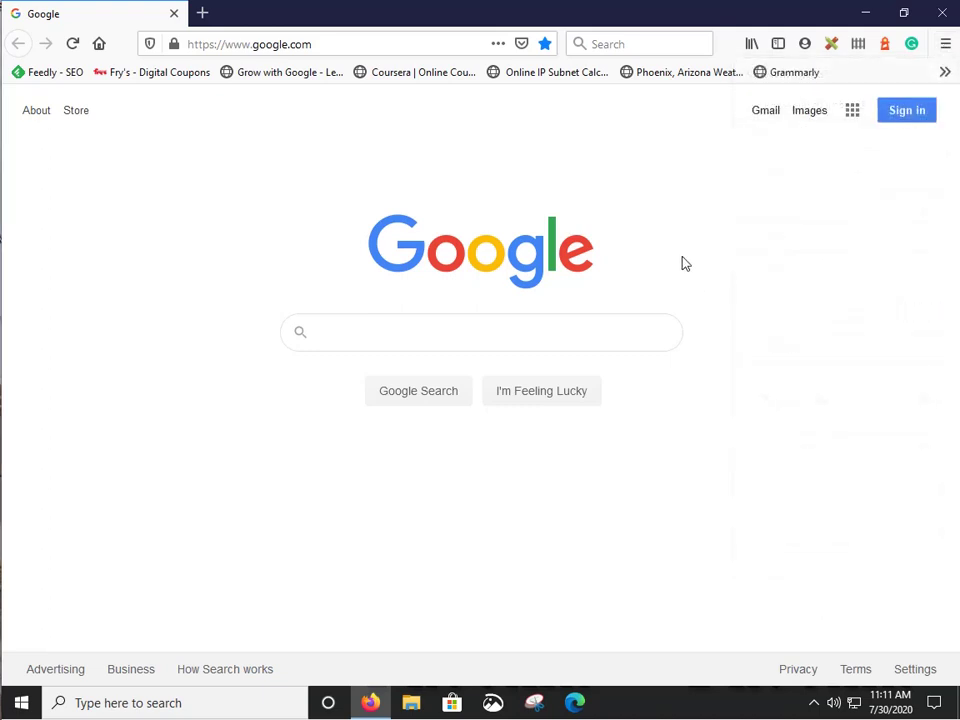
right_click(481, 16)
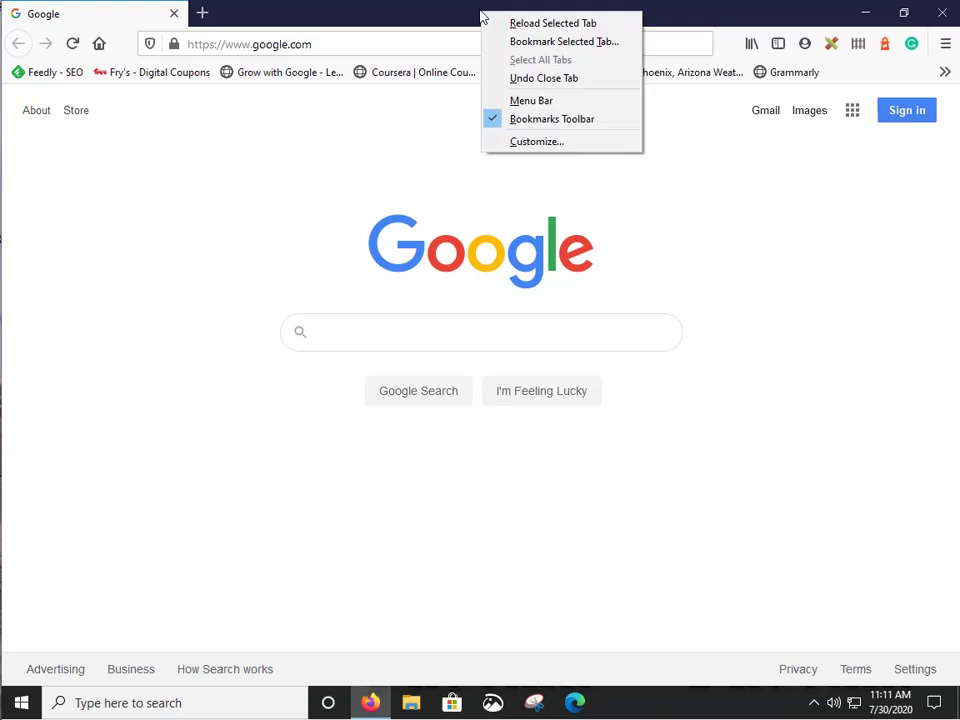
click(516, 101)
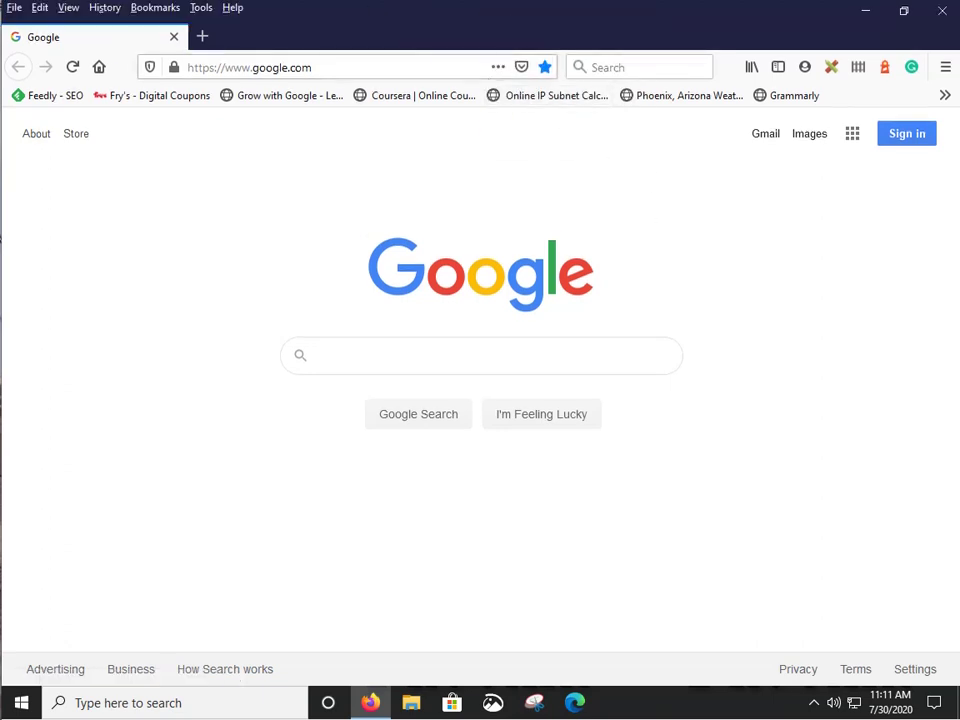
Step: Open the Firefox Options page
click(202, 9)
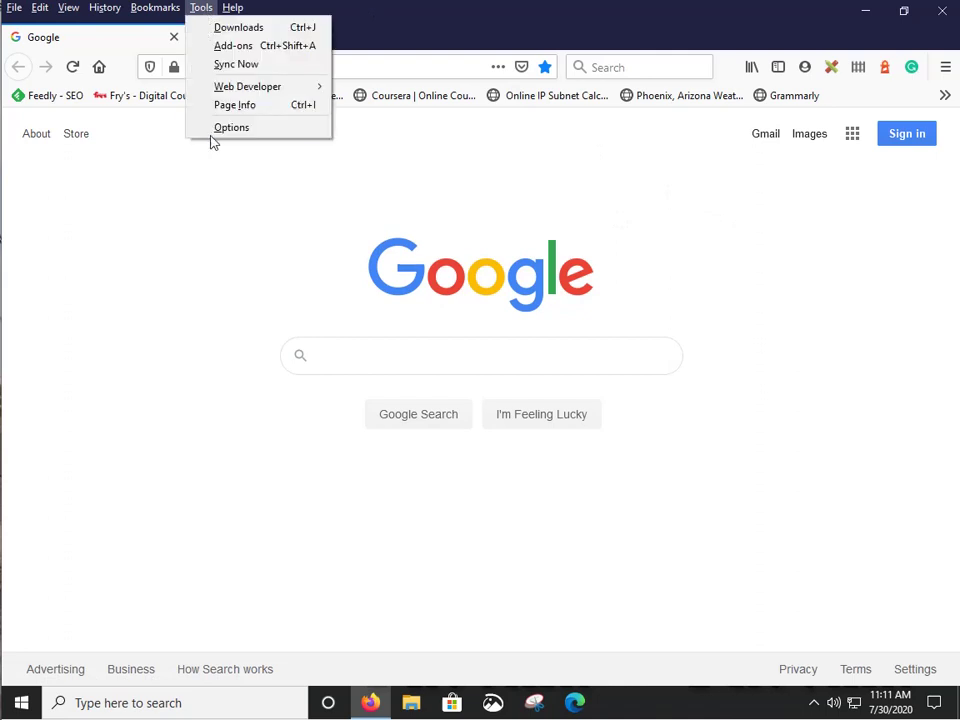
click(707, 242)
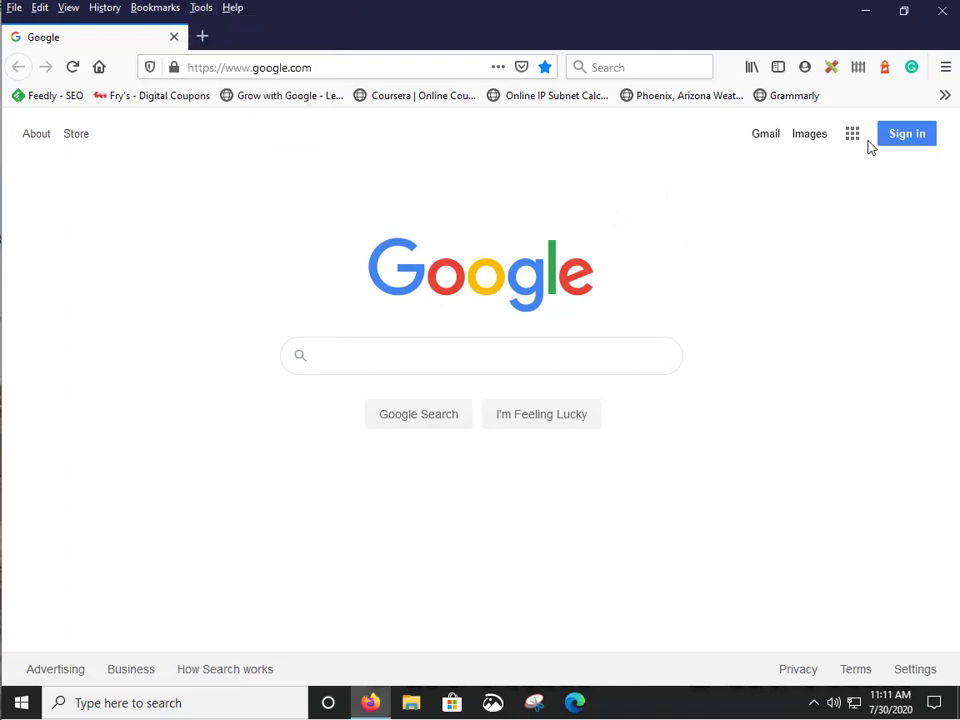
click(945, 67)
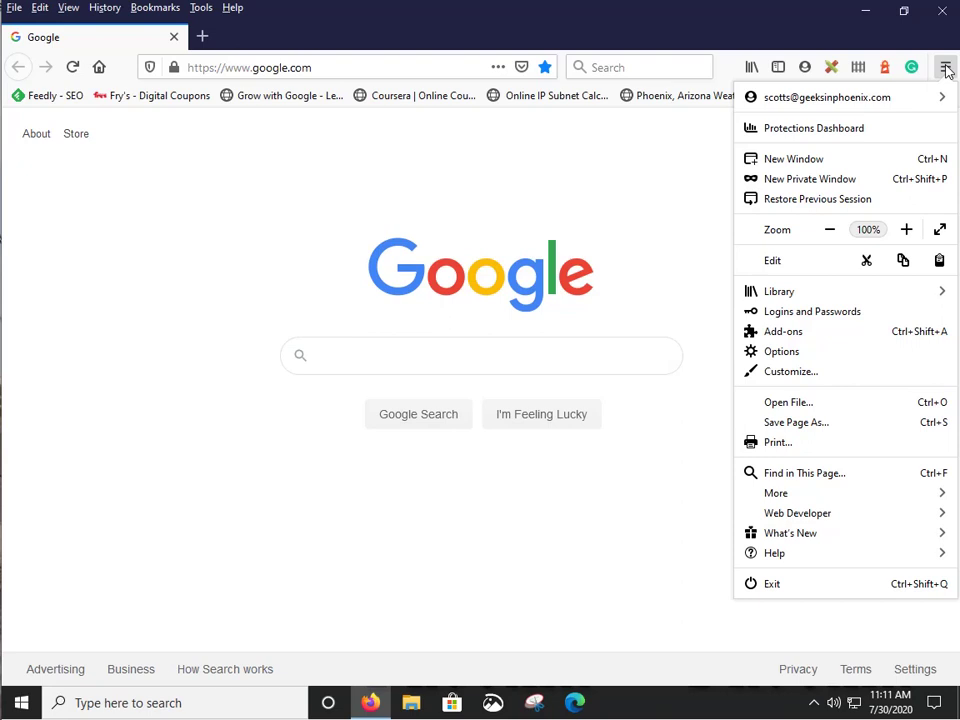
click(782, 352)
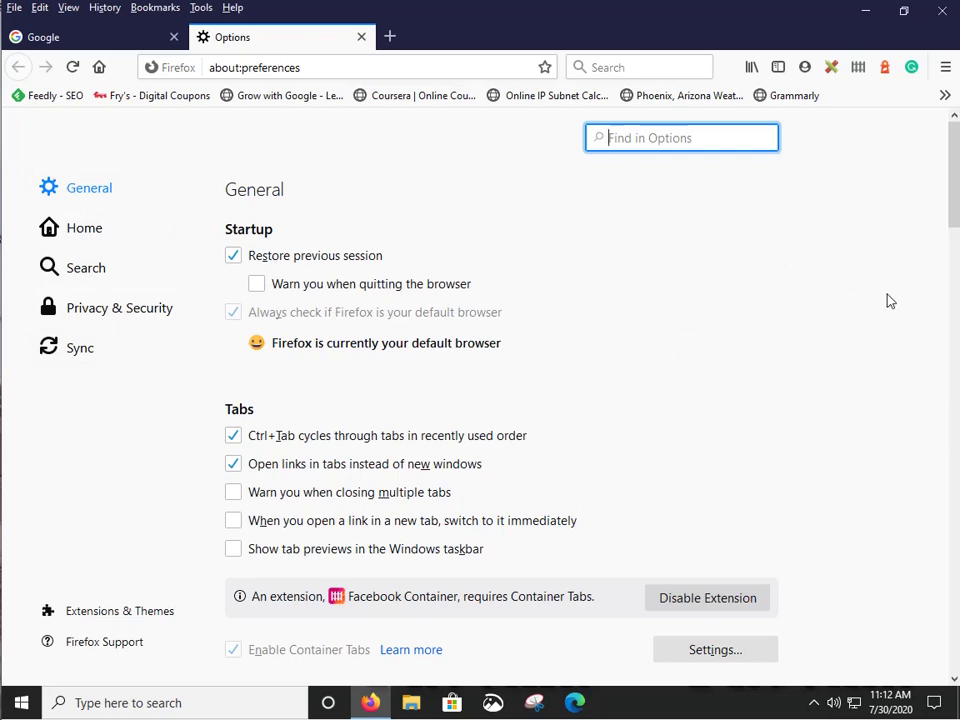
Step: Review the General settings from Startup down to Applications, including the actions available for Portable Document Format (PDF) files
scroll(890, 301, down, 5)
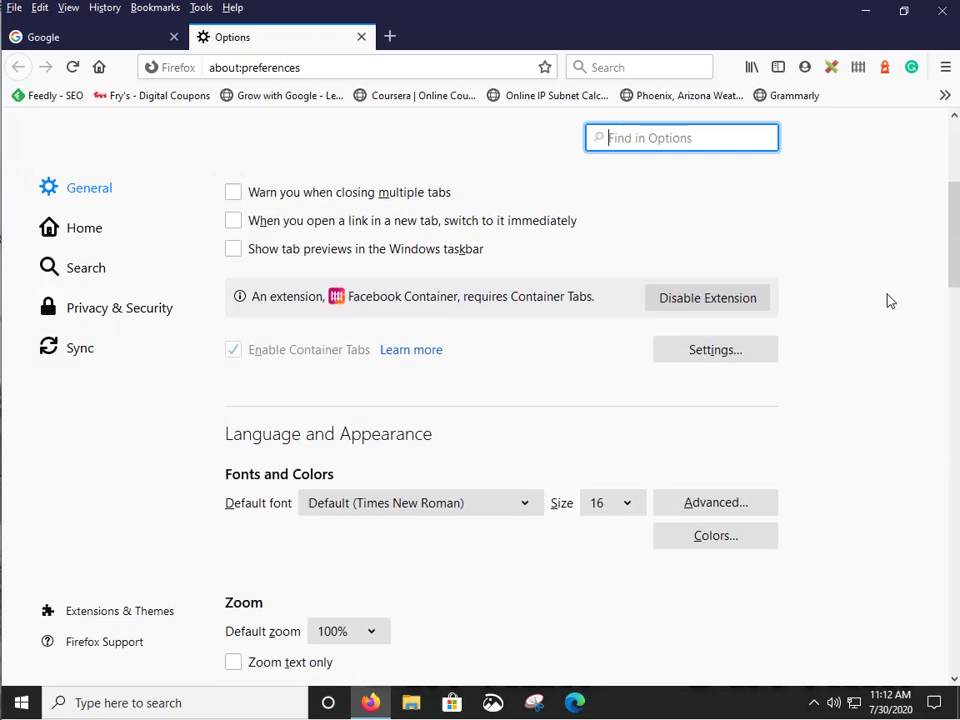
scroll(890, 301, up, 5)
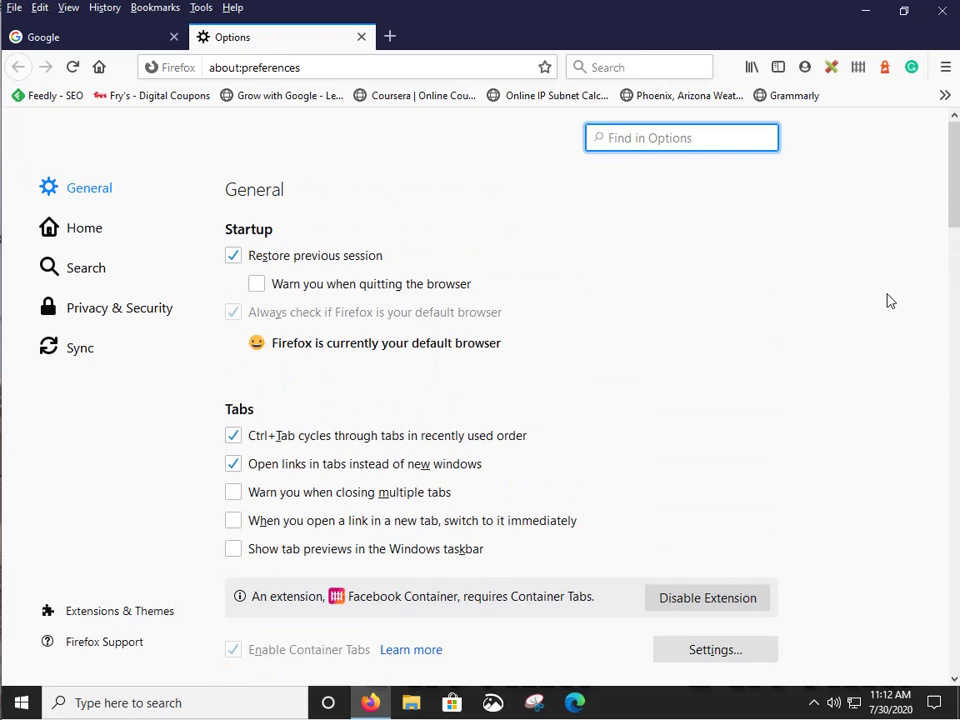
scroll(890, 301, down, 6)
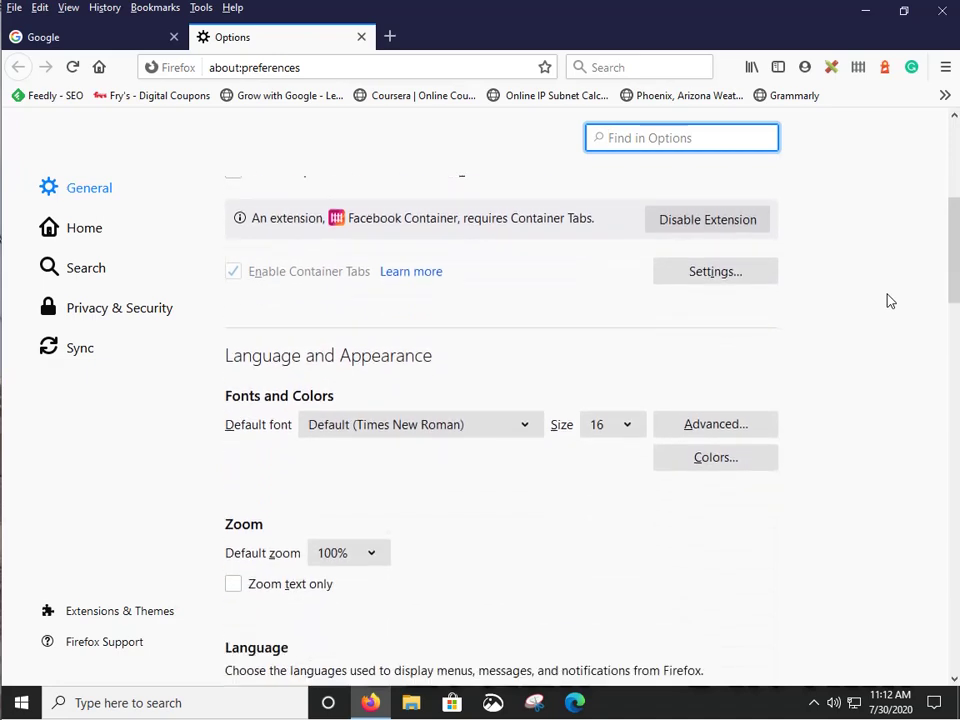
scroll(890, 301, down, 8)
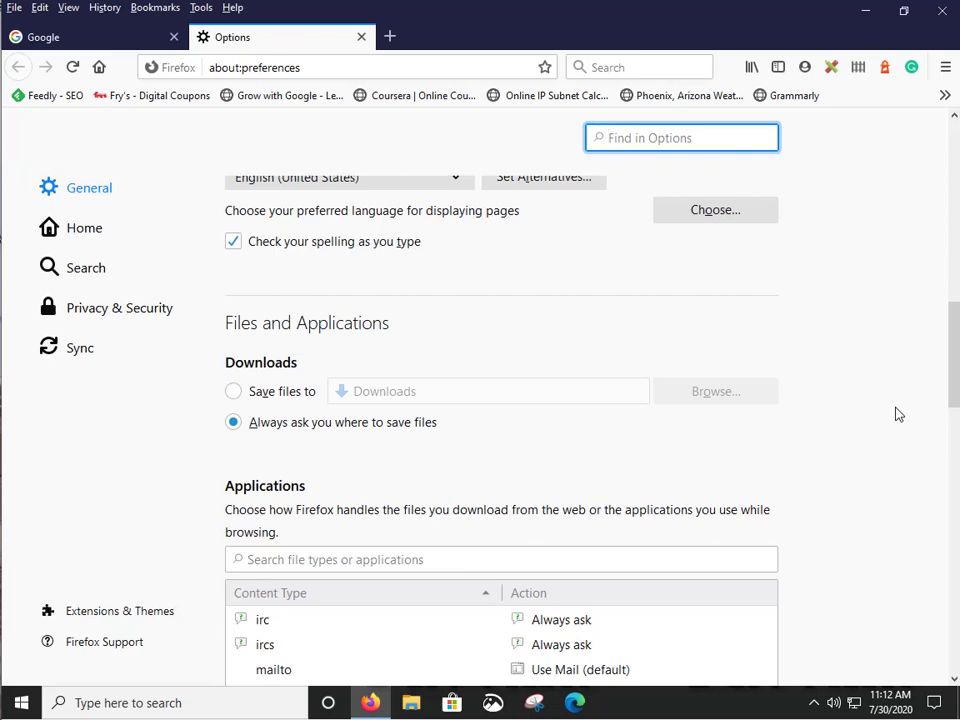
scroll(897, 414, down, 3)
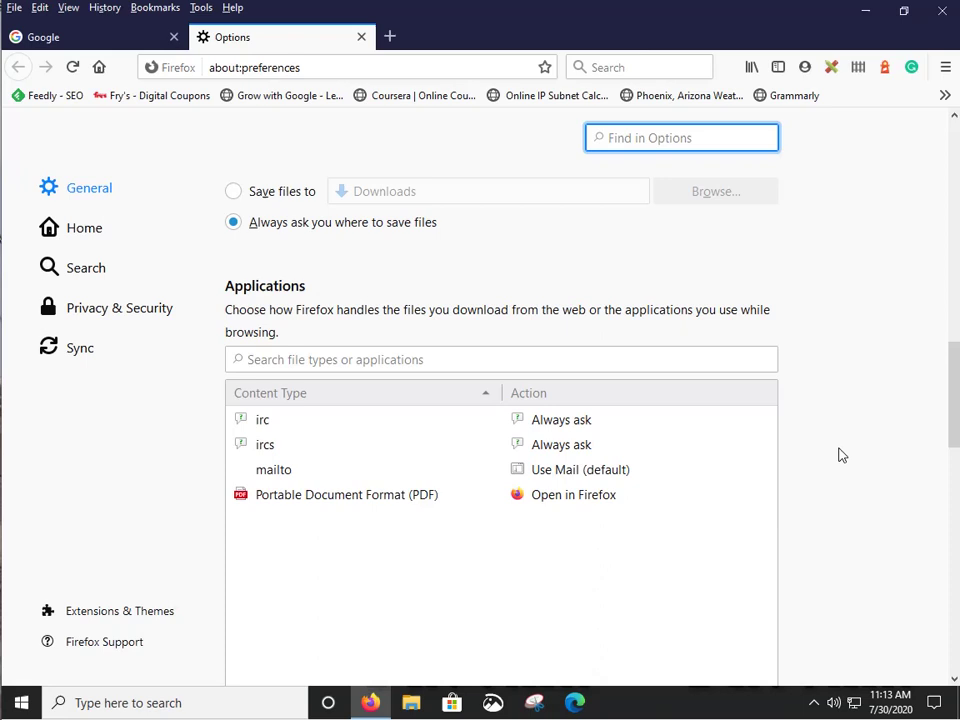
click(568, 499)
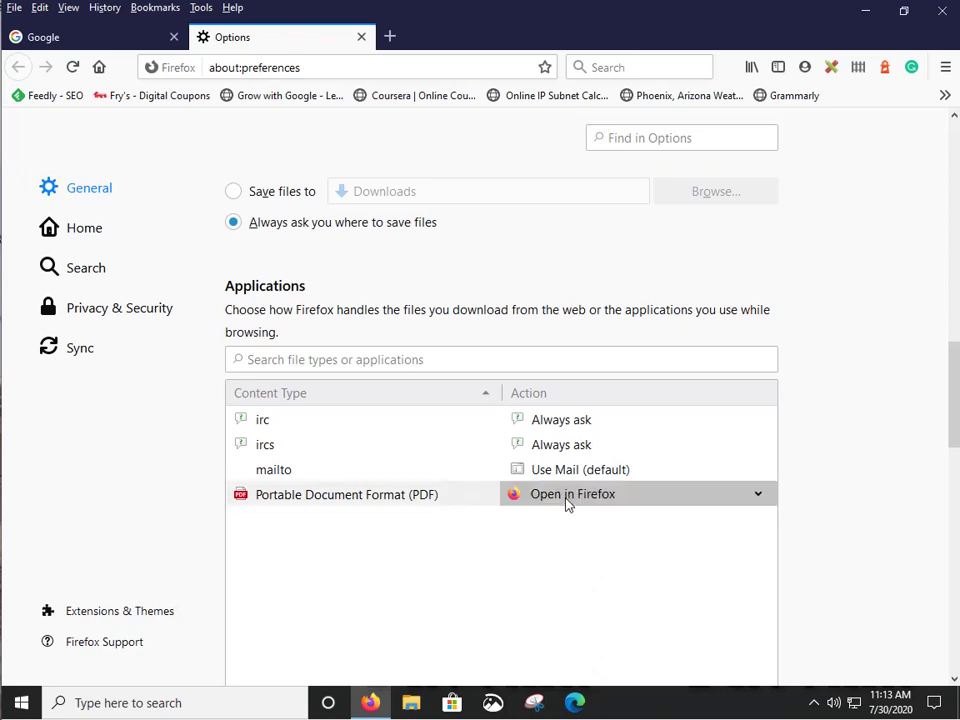
click(754, 496)
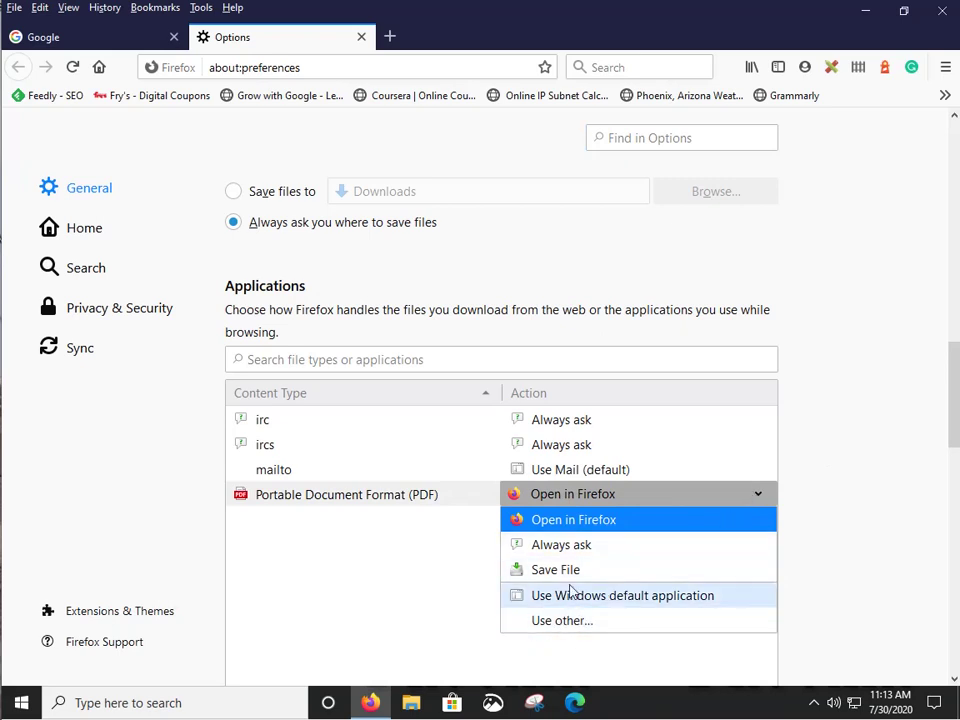
click(846, 428)
Step: Review the remaining General settings for DRM content, Firefox updates, performance, browsing and network, and return to the Startup section
scroll(857, 419, down, 5)
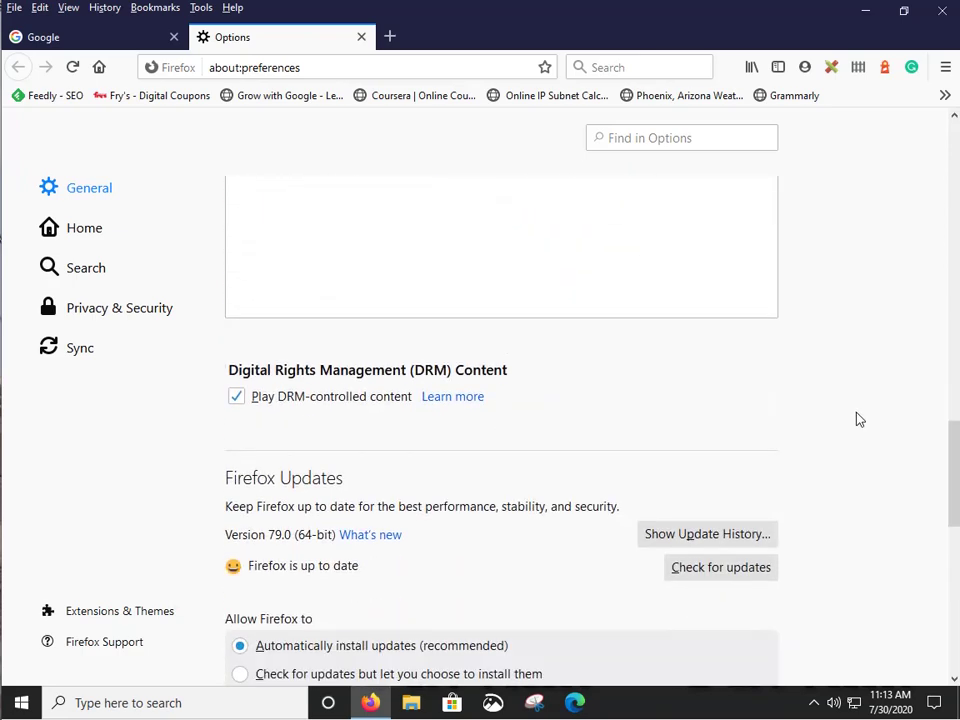
scroll(857, 419, down, 4)
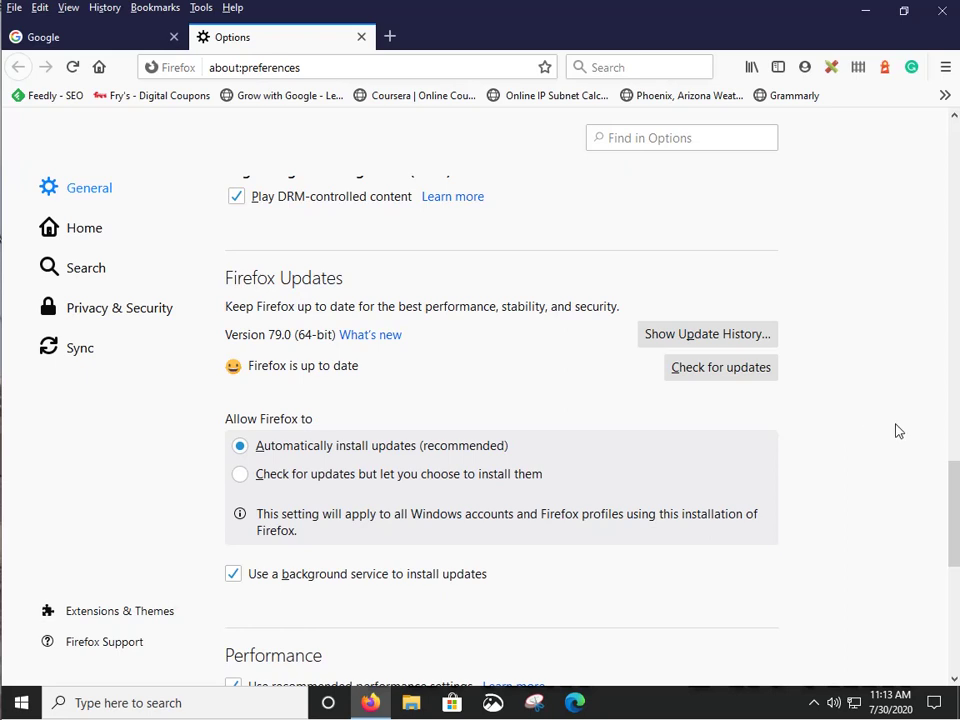
scroll(858, 416, down, 2)
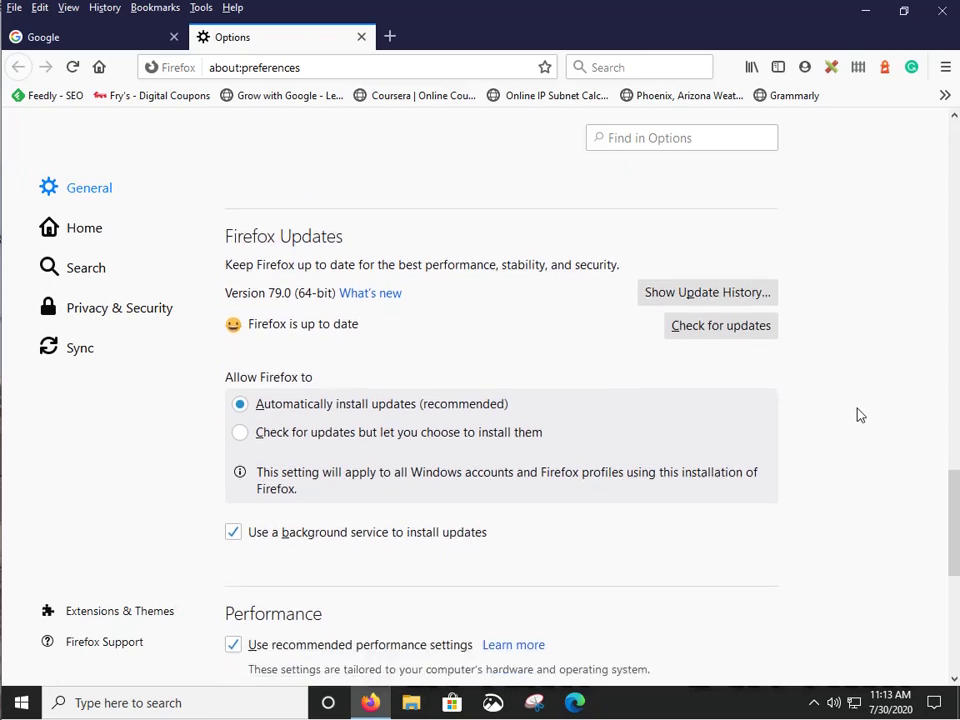
scroll(858, 416, down, 3)
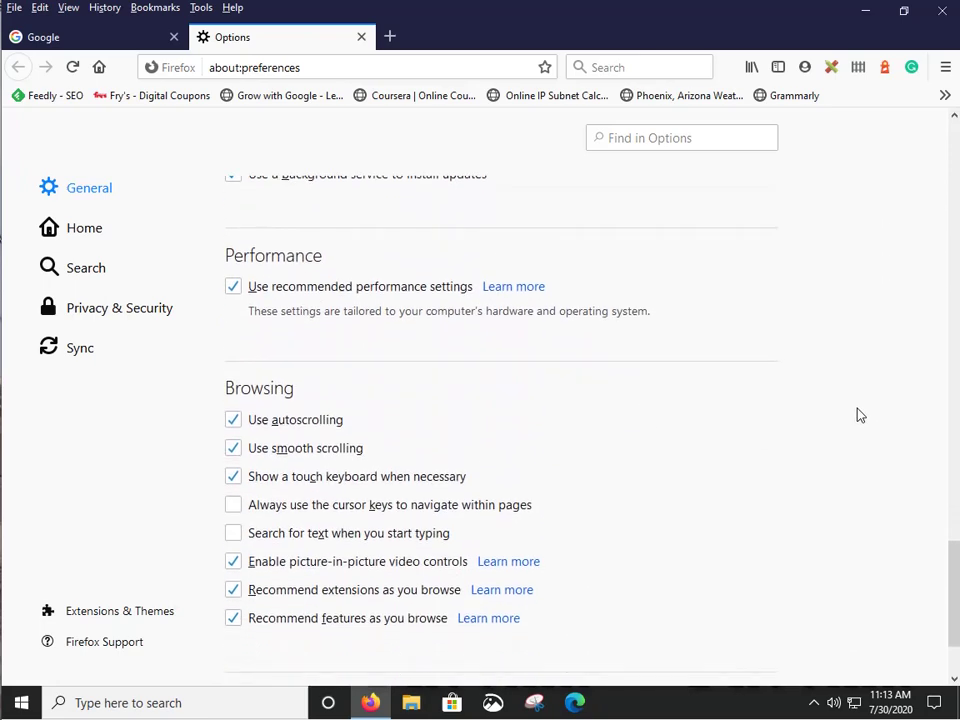
scroll(860, 414, down, 1)
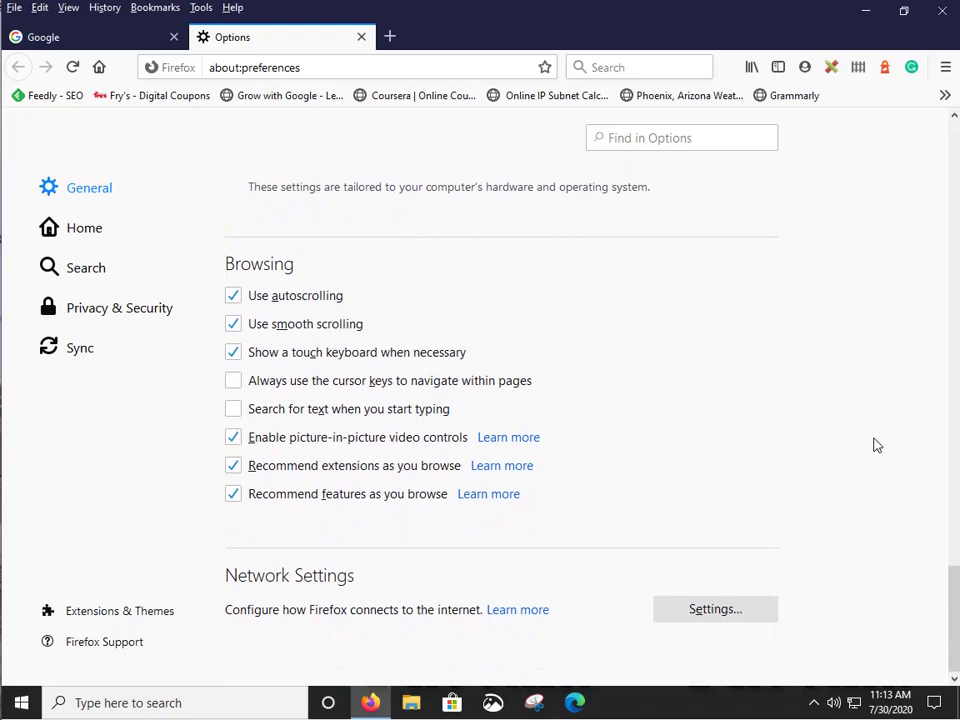
scroll(875, 445, up, 8)
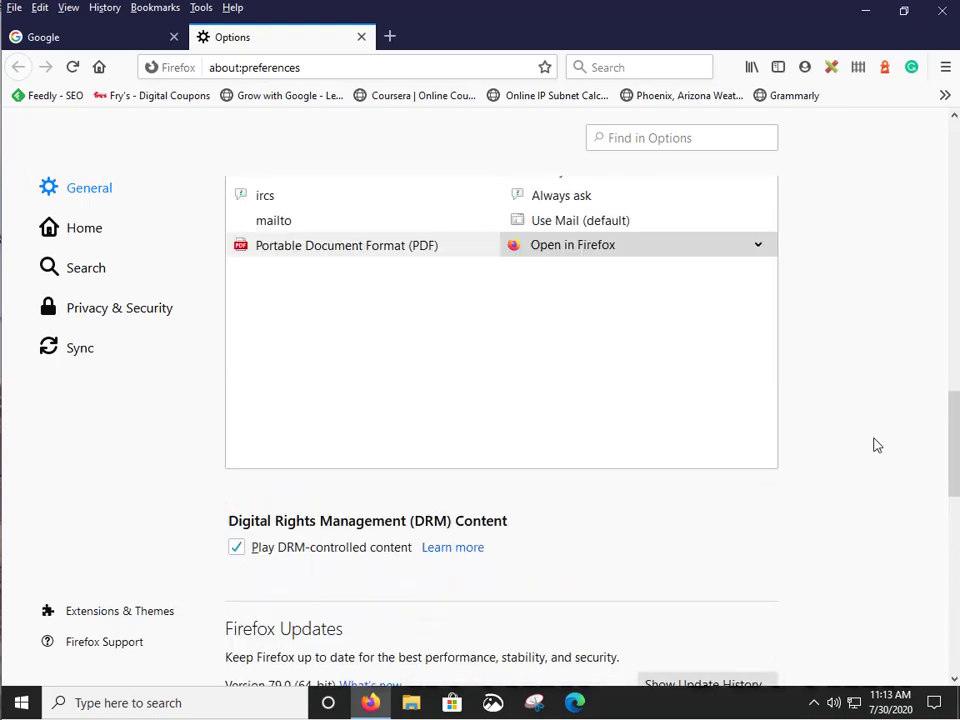
scroll(875, 445, up, 12)
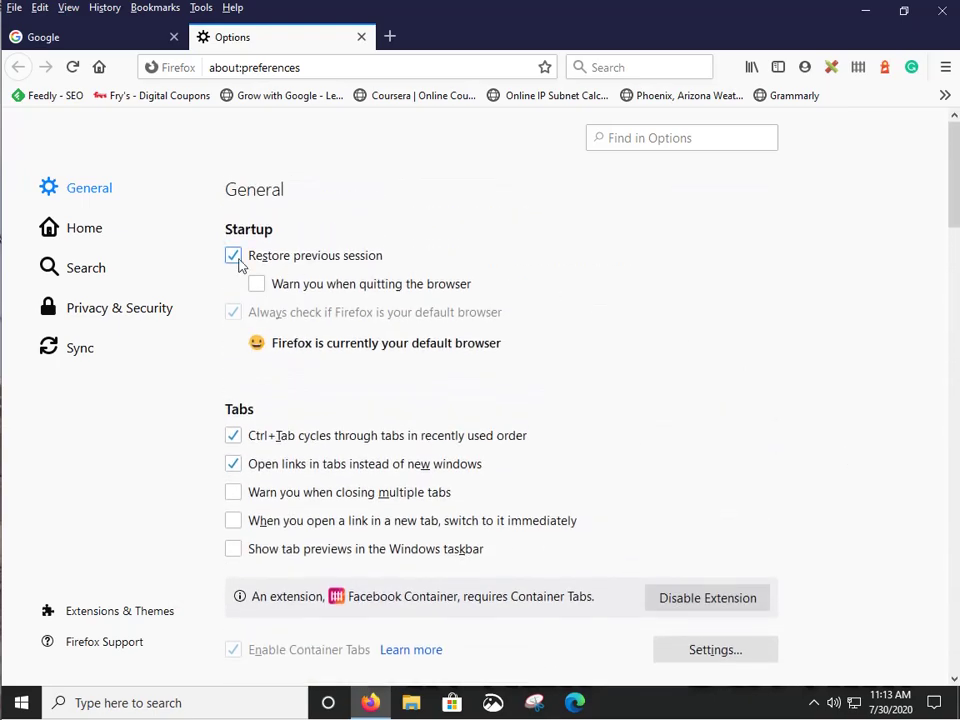
Step: Review the Home settings for the homepage, new tabs and Firefox Home content
click(73, 234)
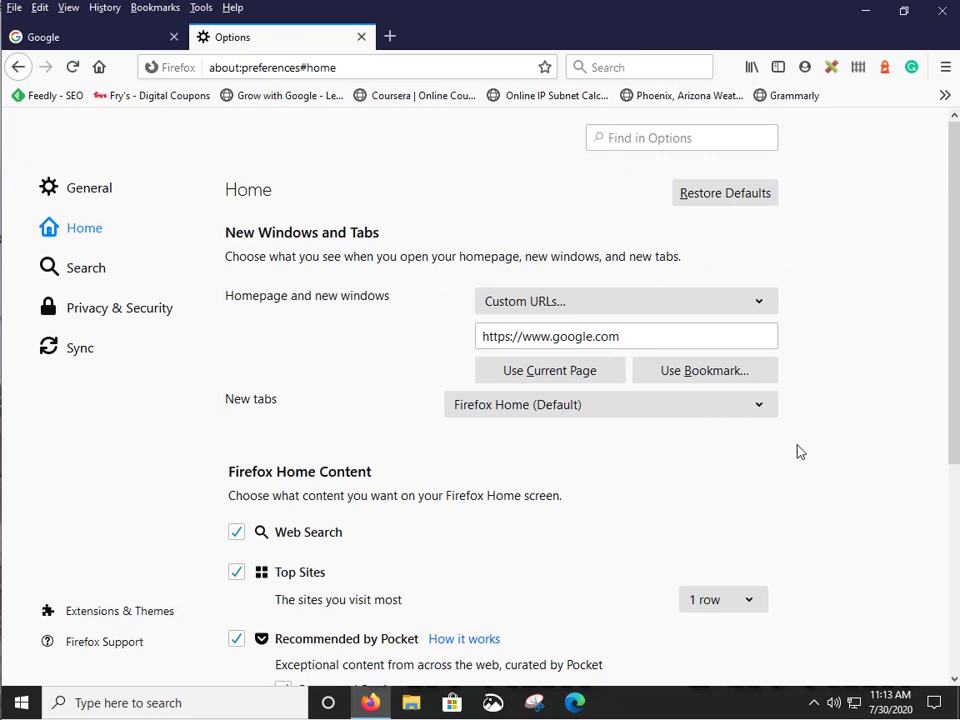
click(652, 336)
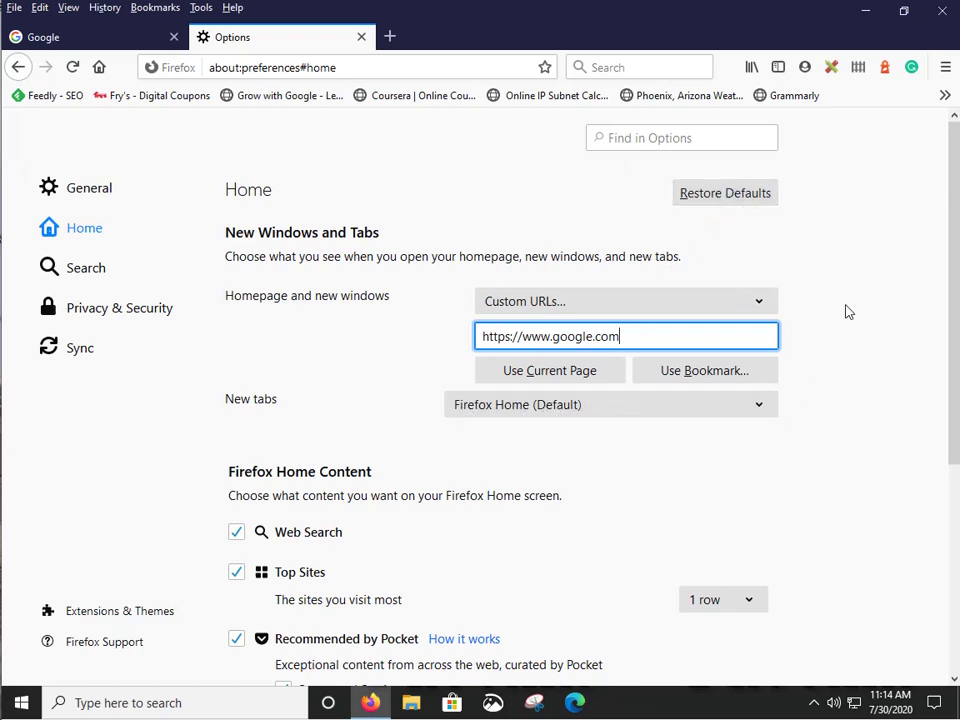
scroll(885, 300, down, 3)
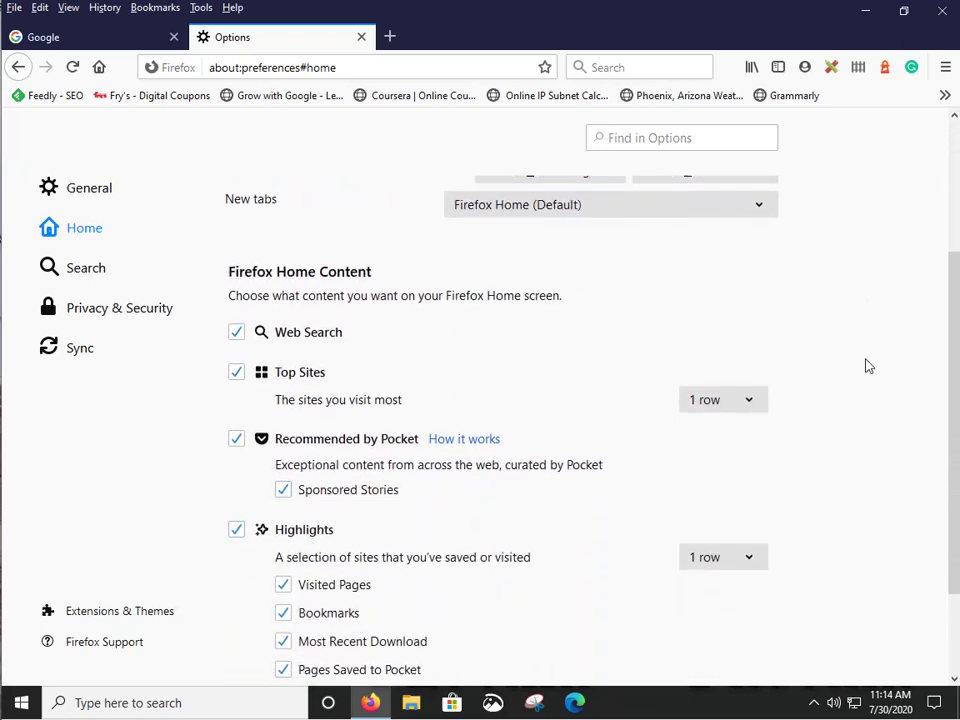
scroll(868, 366, down, 2)
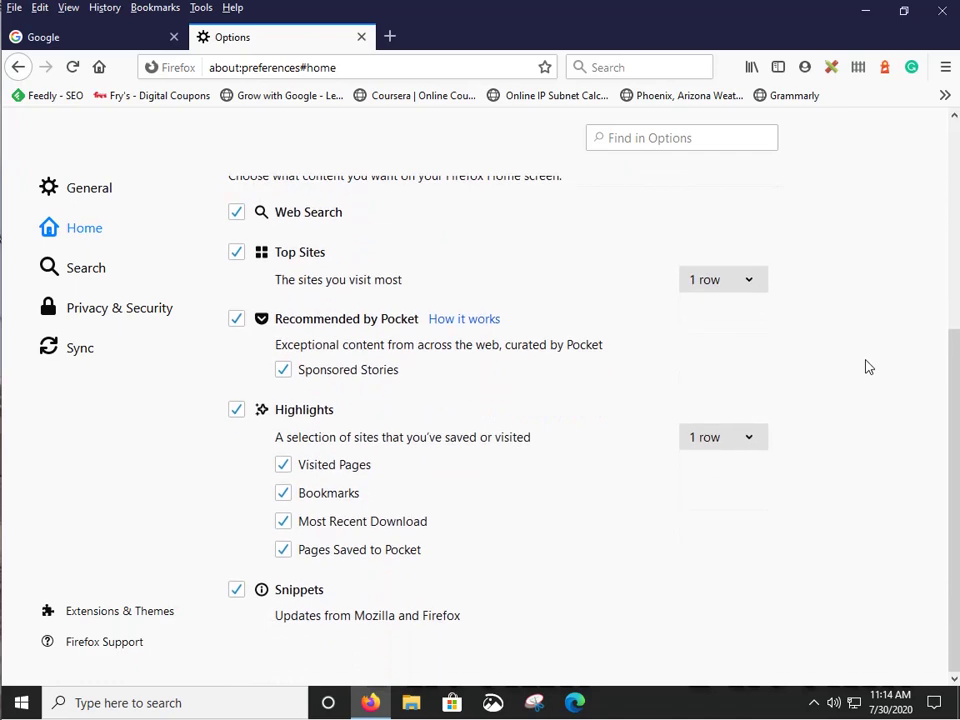
scroll(868, 366, up, 5)
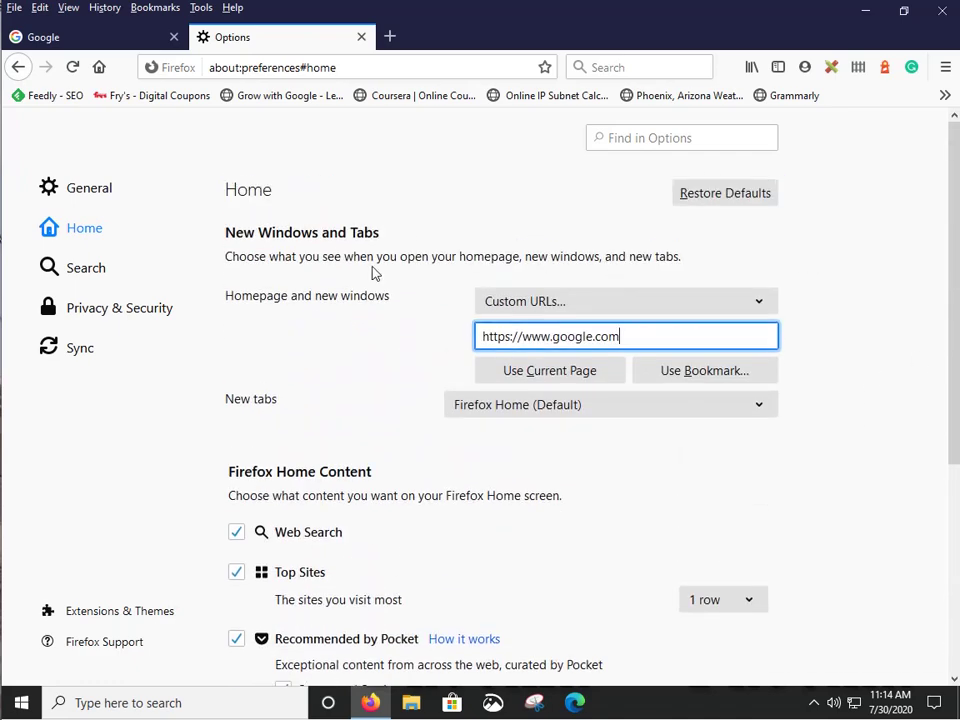
Step: Open the Search settings and view the choices for the default search engine
click(74, 271)
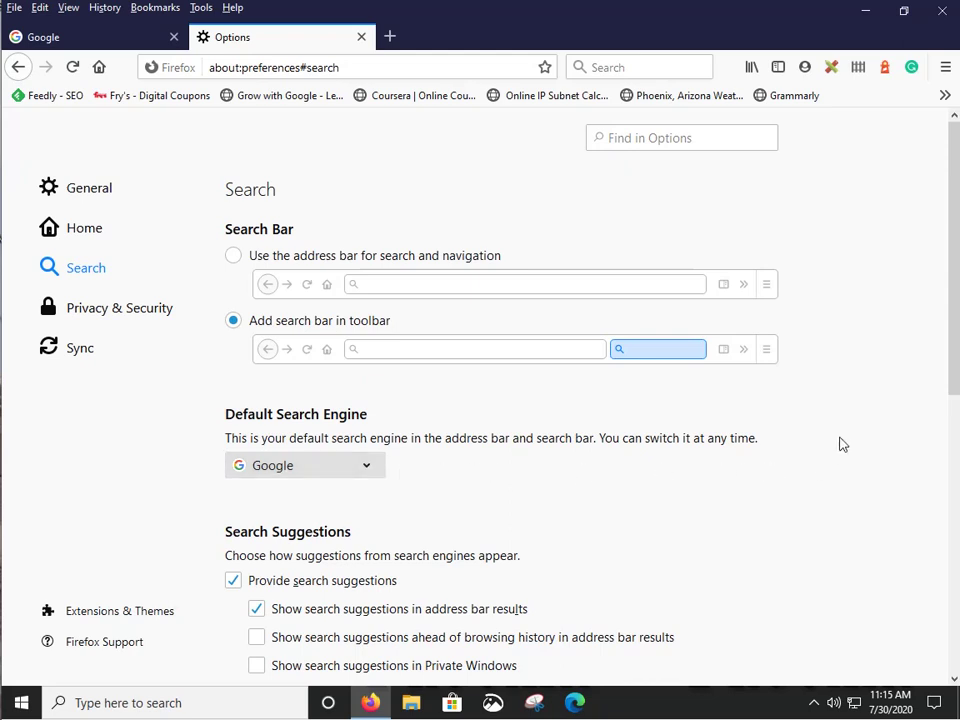
click(375, 474)
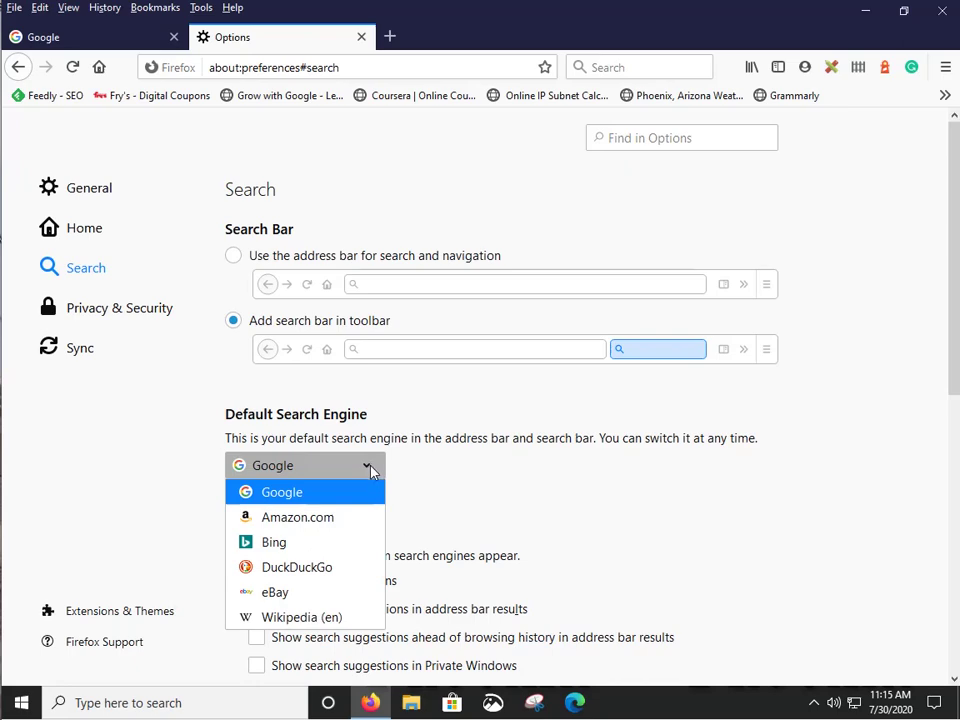
click(370, 468)
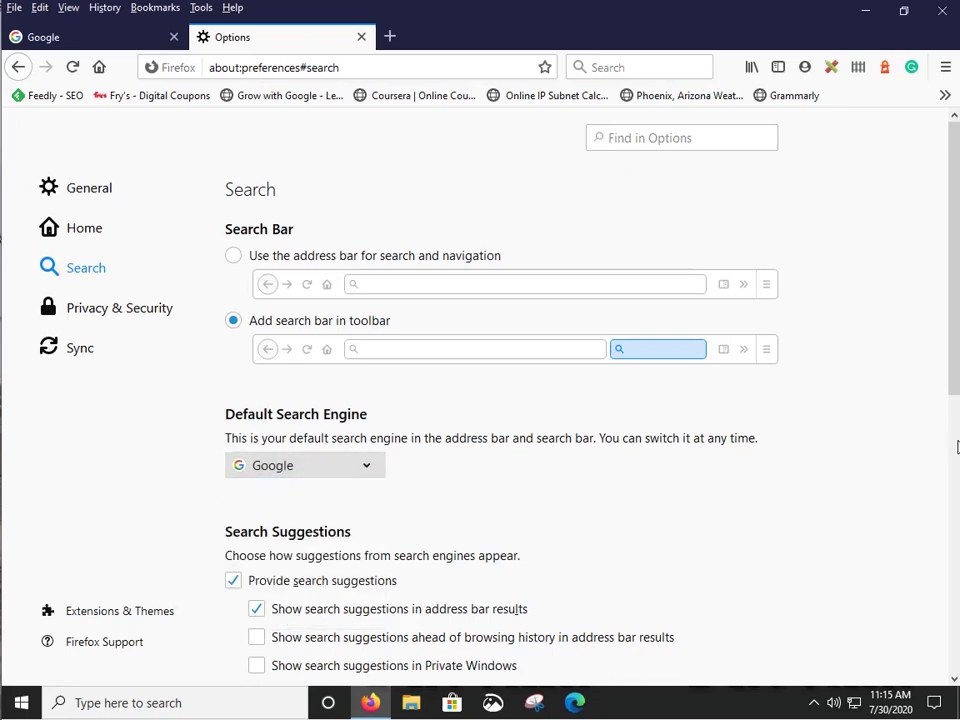
Step: Review the search suggestion settings and the One-Click Search Engines list, highlighting the Wikipedia (en) entry
scroll(838, 427, down, 1)
scroll(838, 427, down, 5)
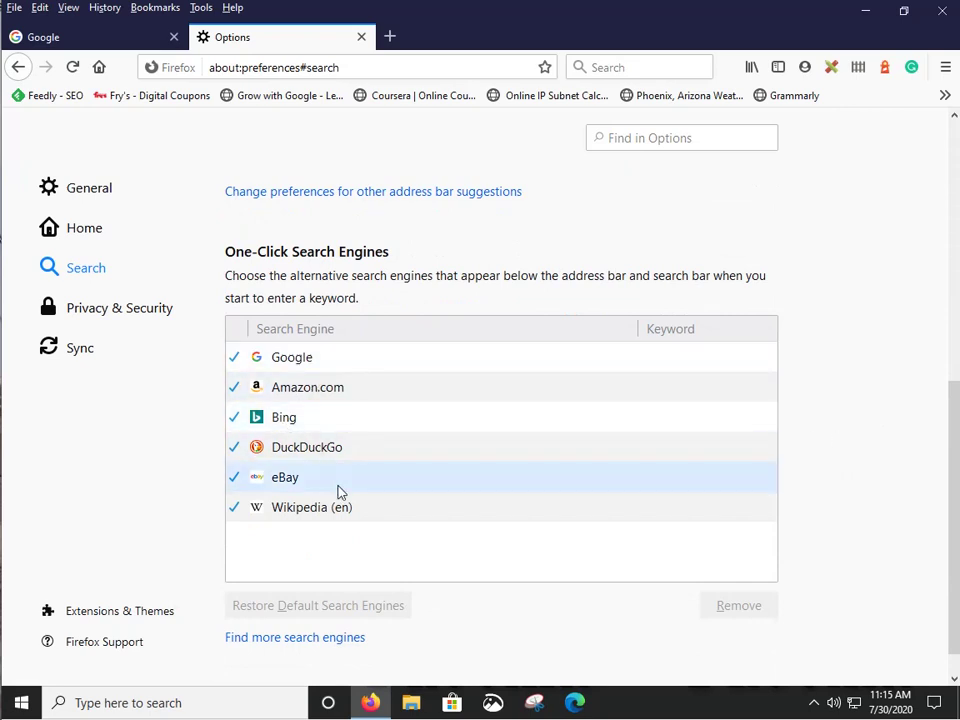
click(487, 516)
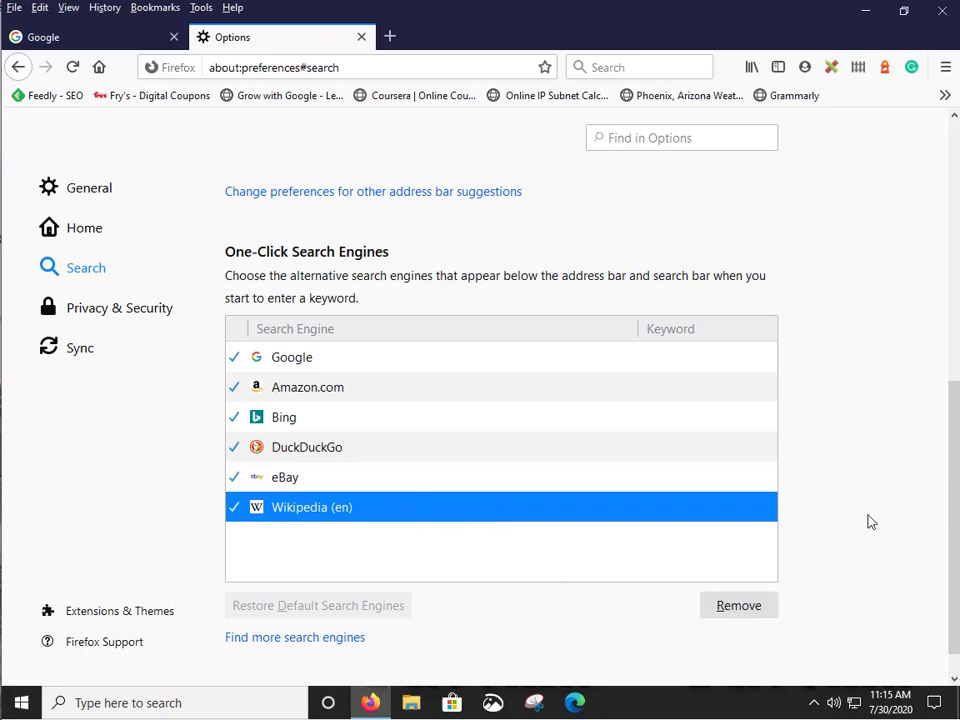
scroll(857, 486, up, 5)
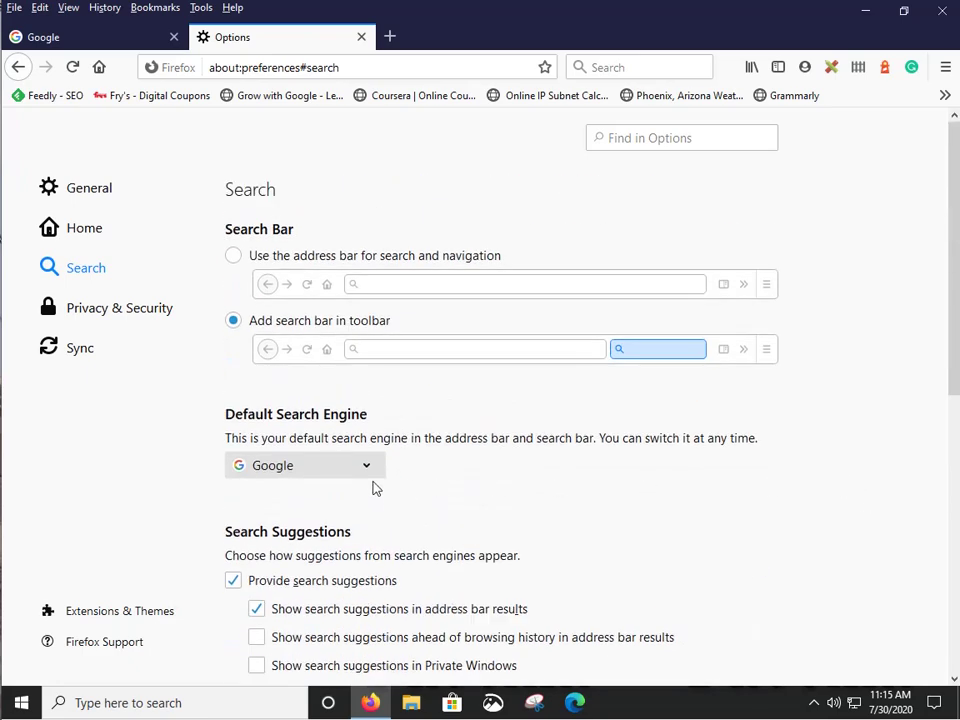
Step: View the alternative search engines offered by the browser's separate search bar
click(579, 68)
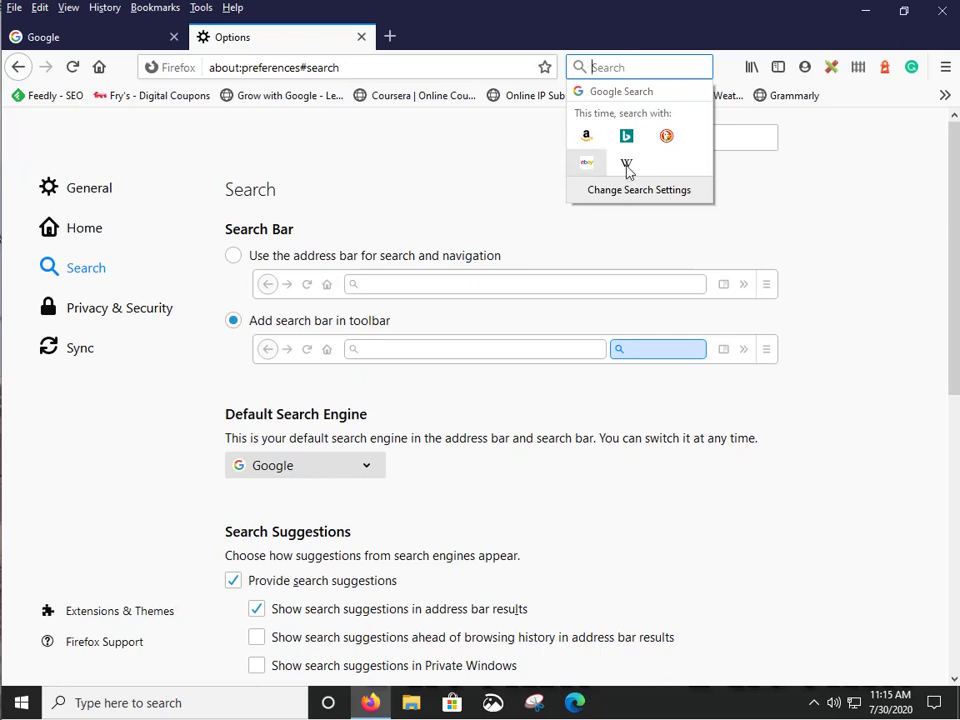
click(880, 211)
click(621, 66)
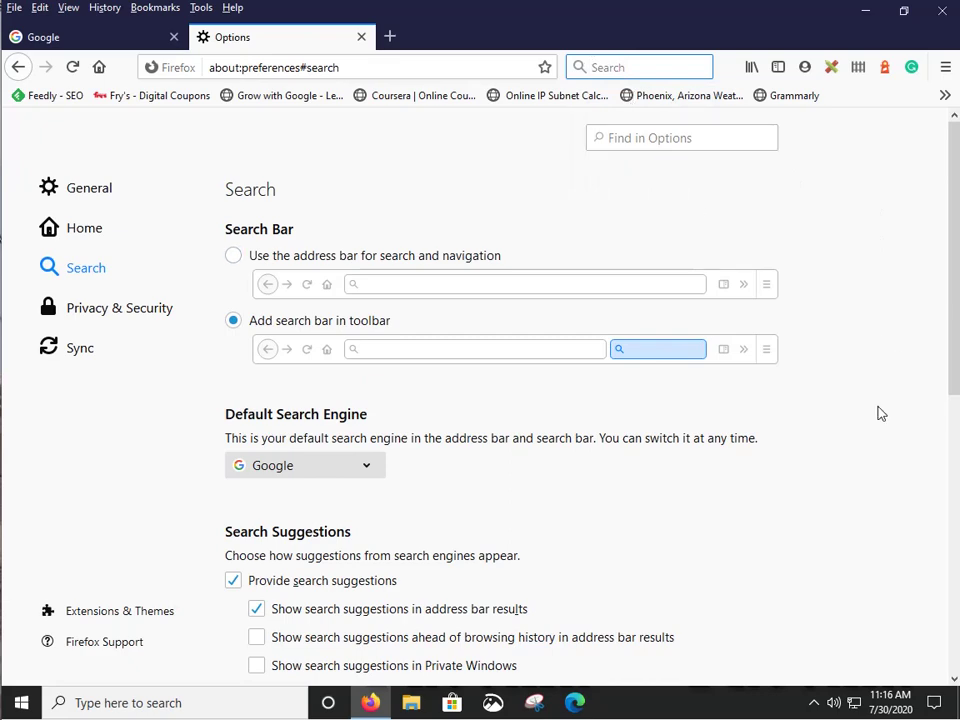
Step: Open the Privacy & Security settings and review the Standard, Strict and Custom levels of Enhanced Tracking Protection
scroll(880, 413, down, 2)
scroll(875, 405, down, 3)
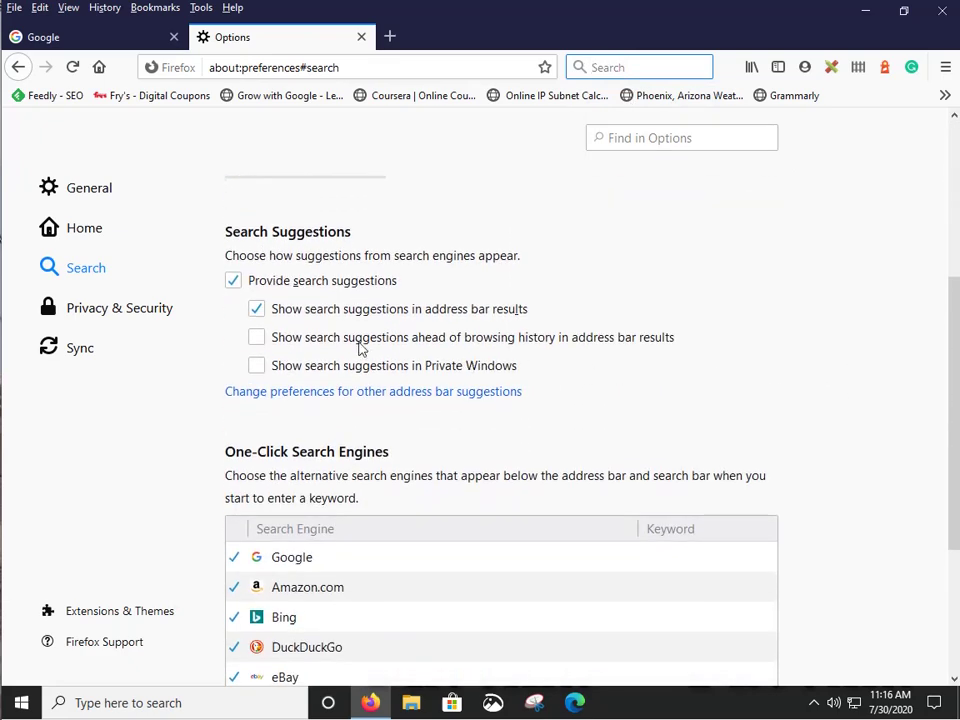
click(93, 316)
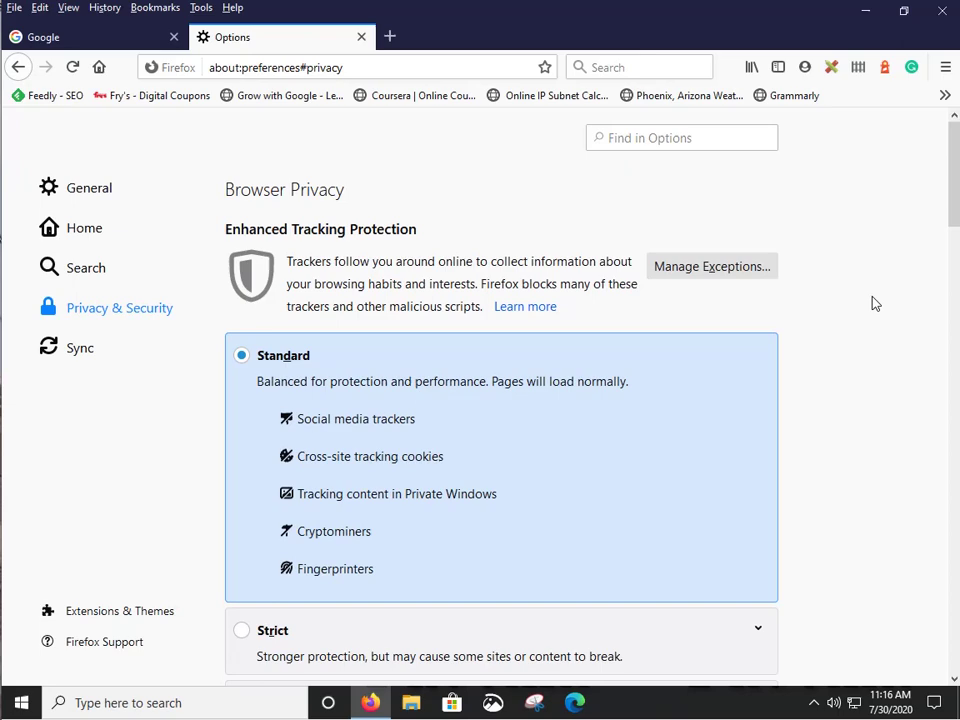
scroll(872, 309, down, 2)
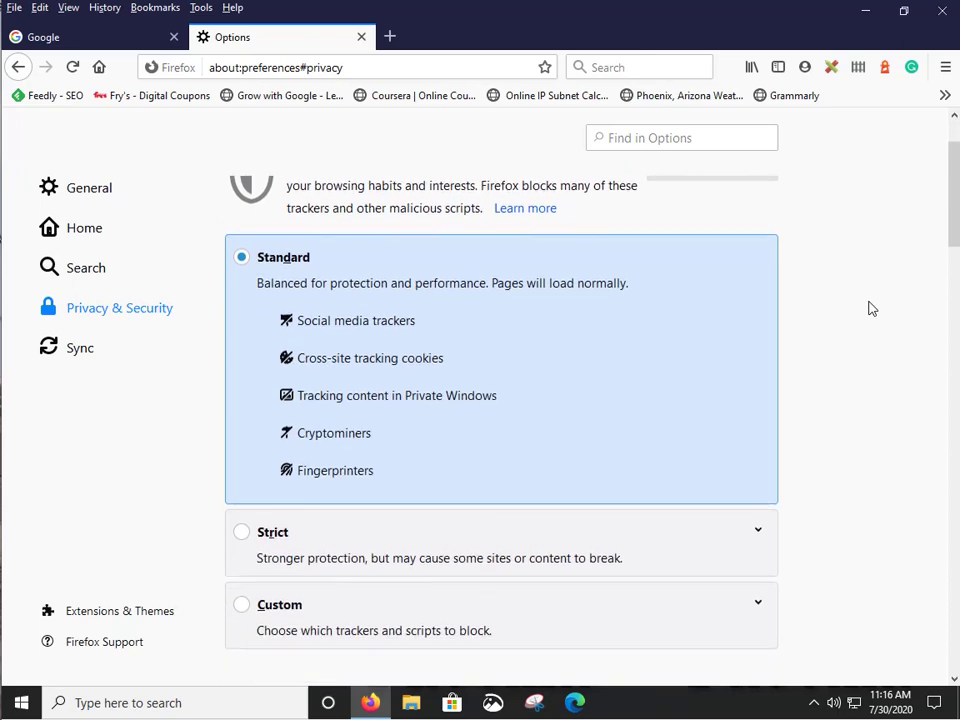
scroll(872, 309, up, 1)
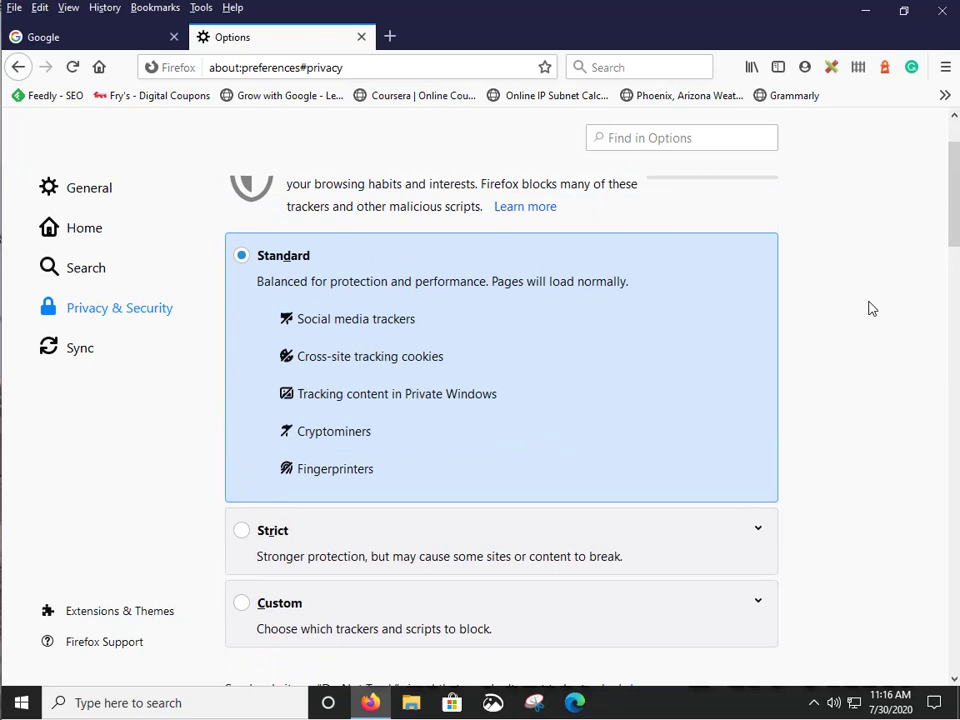
scroll(872, 309, up, 1)
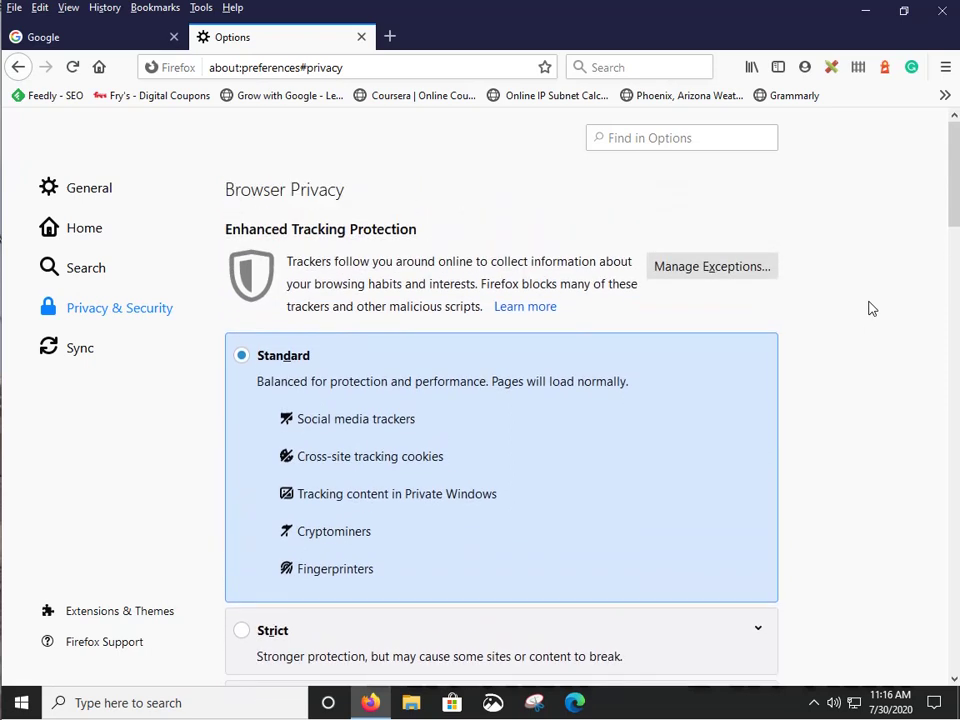
scroll(870, 307, down, 2)
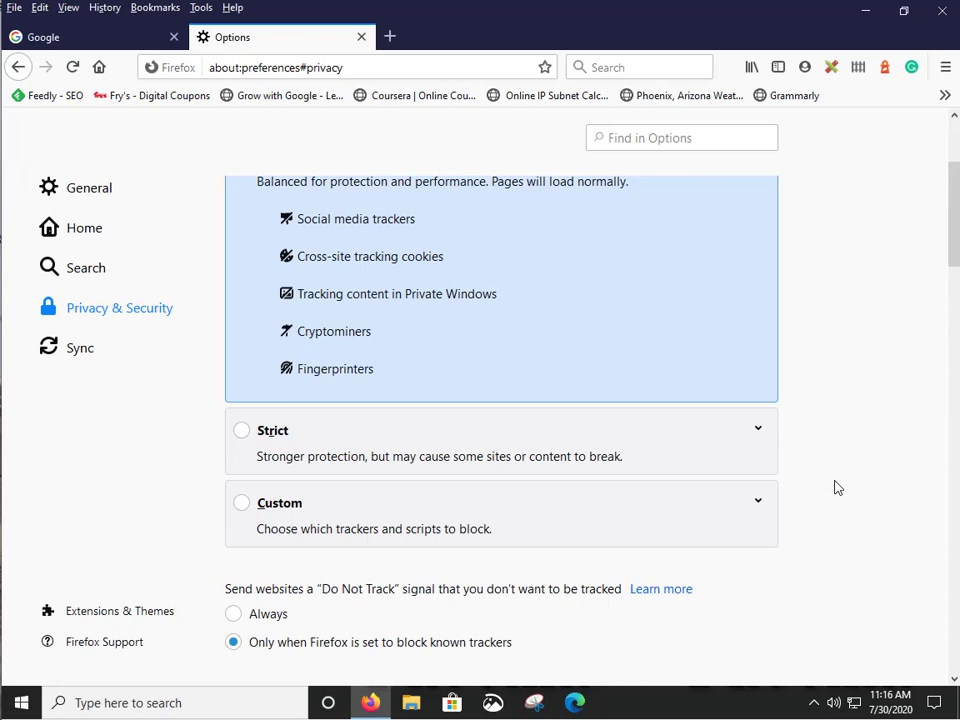
scroll(838, 487, up, 1)
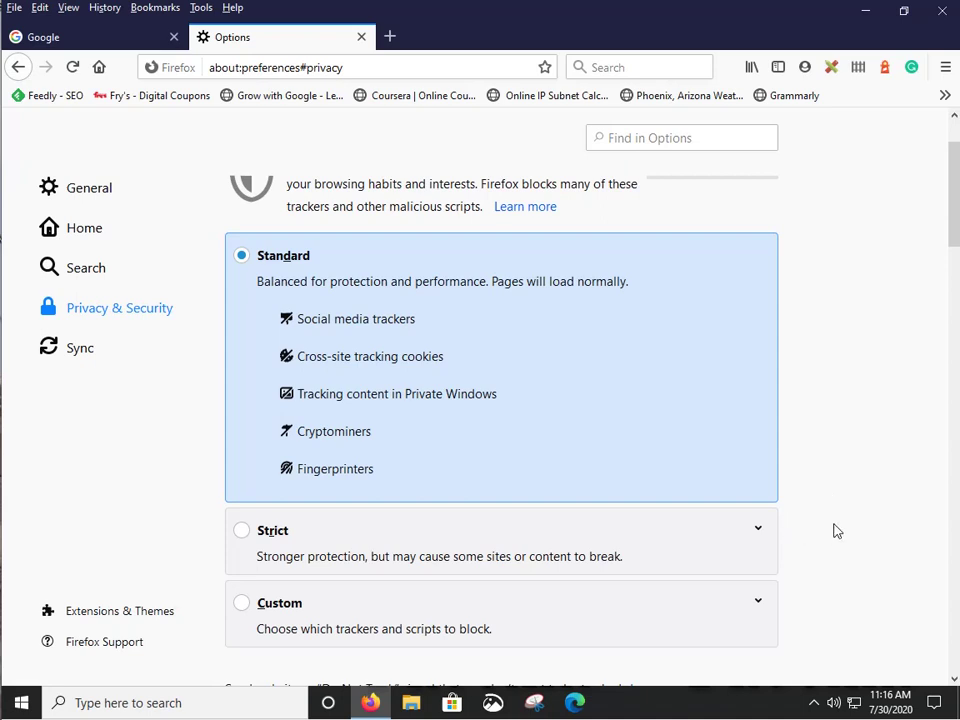
scroll(837, 531, down, 3)
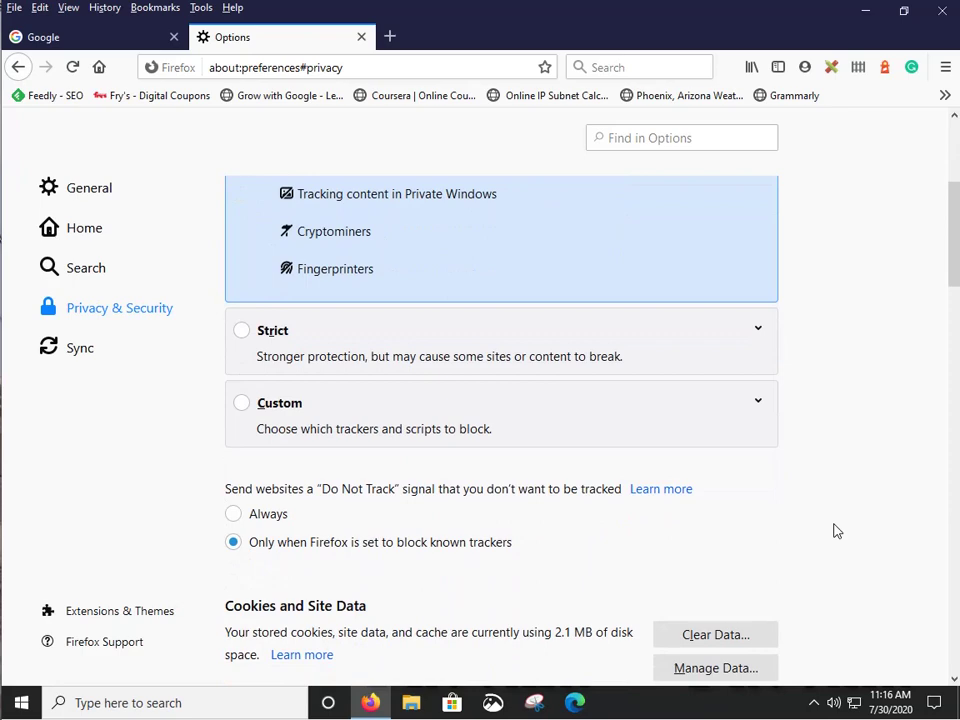
scroll(837, 531, up, 4)
scroll(837, 531, down, 3)
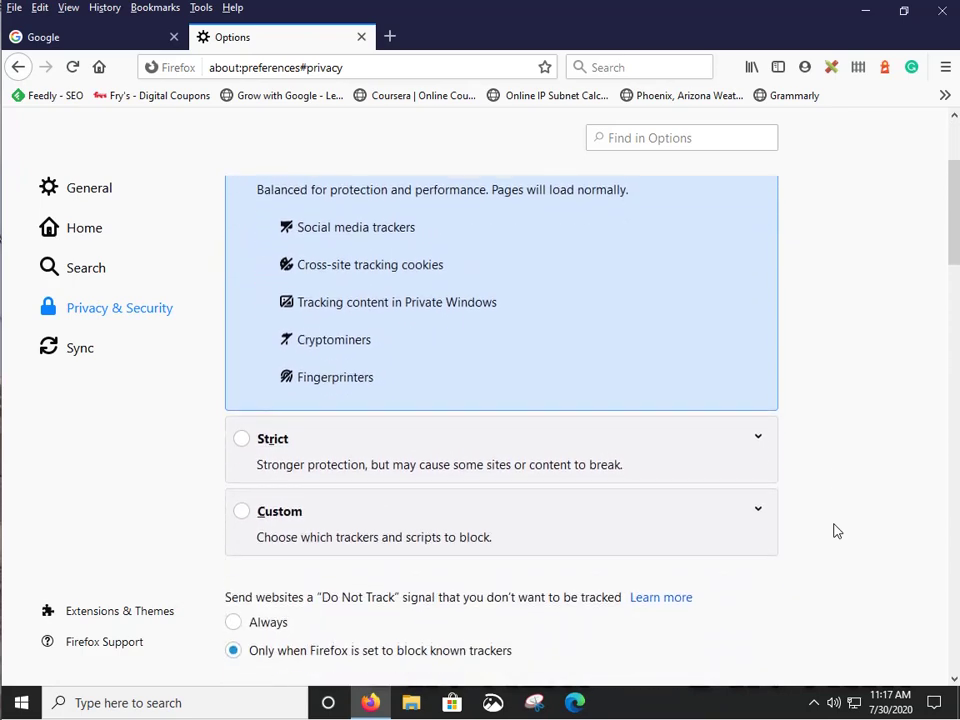
Step: Review the Do Not Track, Cookies and Site Data, Logins and Passwords, and Forms and Autofill settings
scroll(837, 531, down, 3)
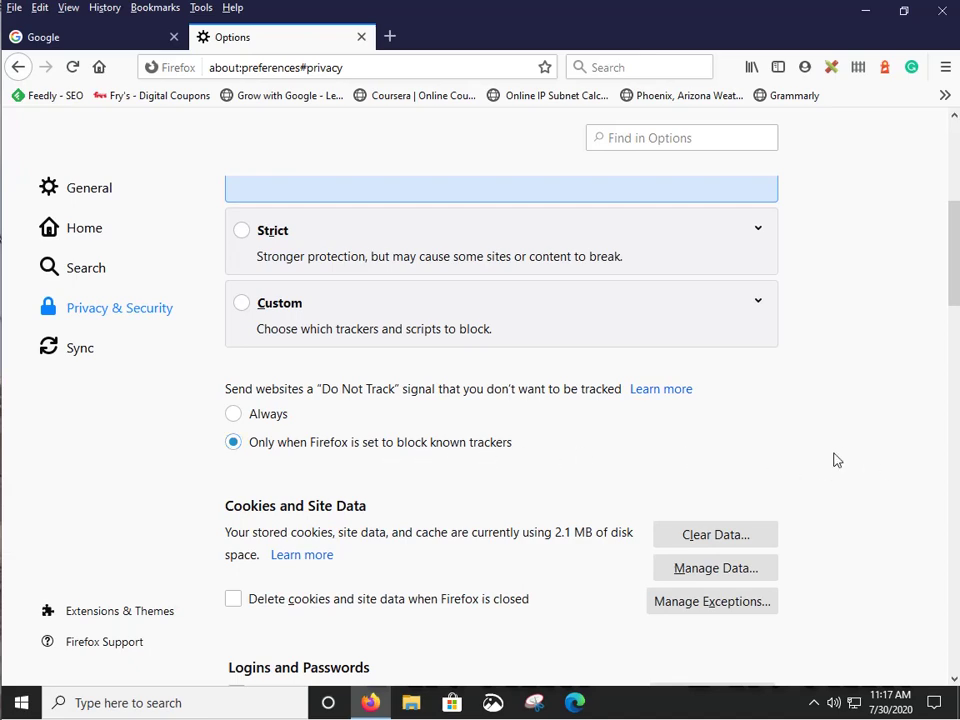
scroll(837, 460, down, 3)
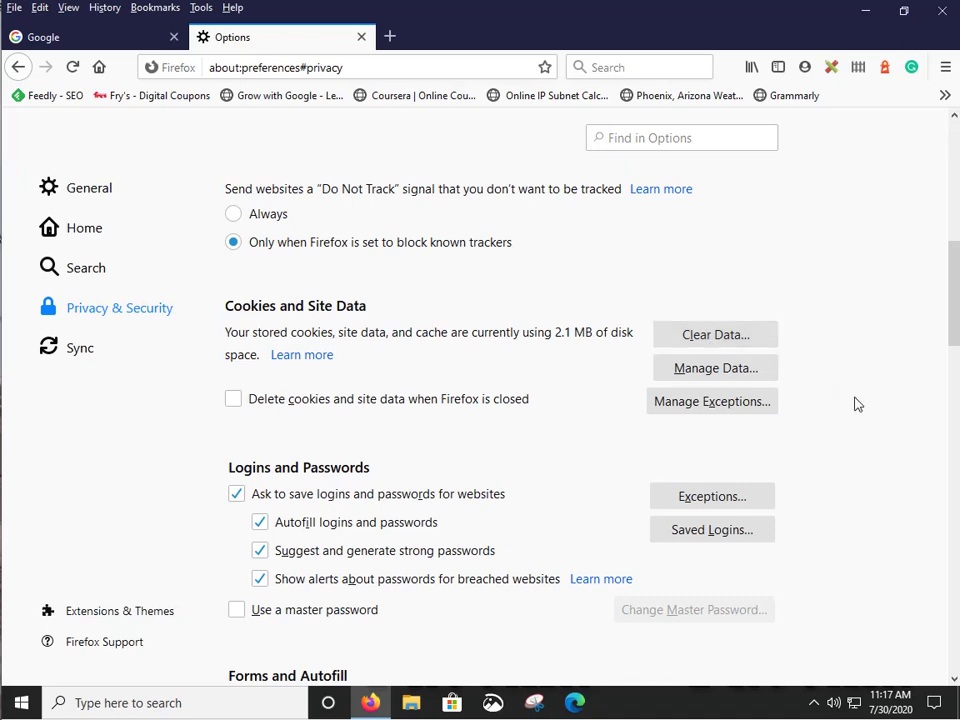
scroll(875, 401, down, 4)
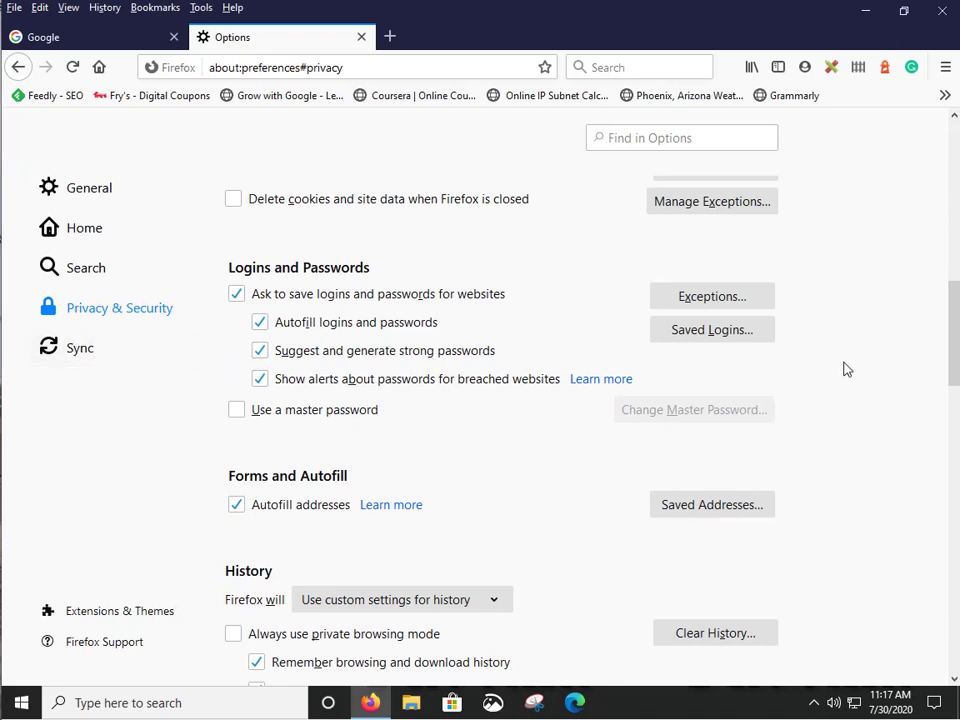
scroll(836, 374, down, 2)
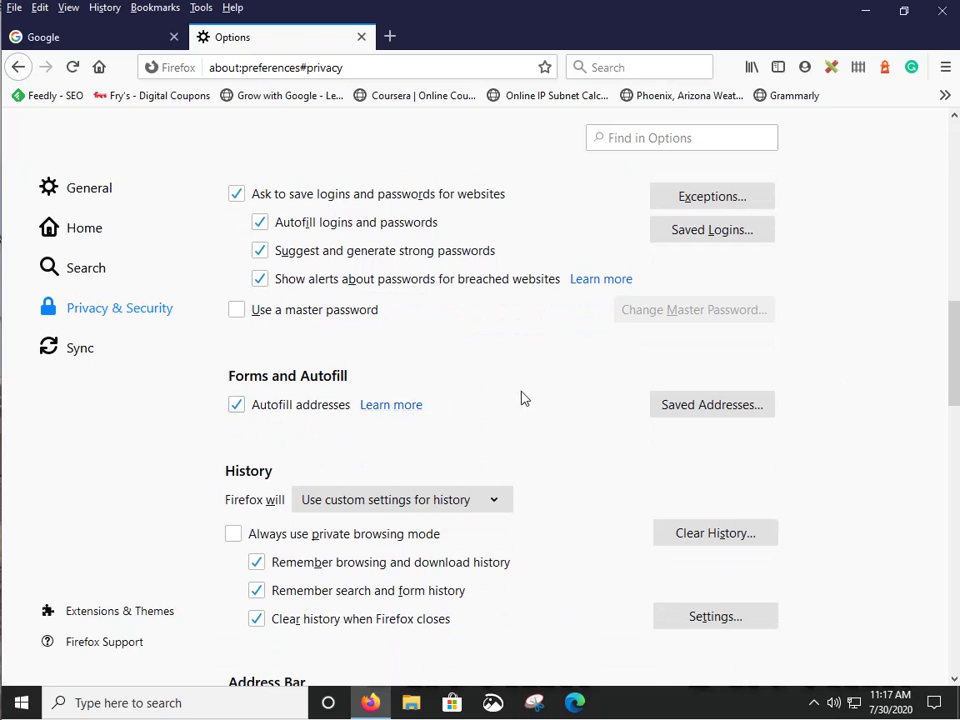
scroll(857, 386, down, 2)
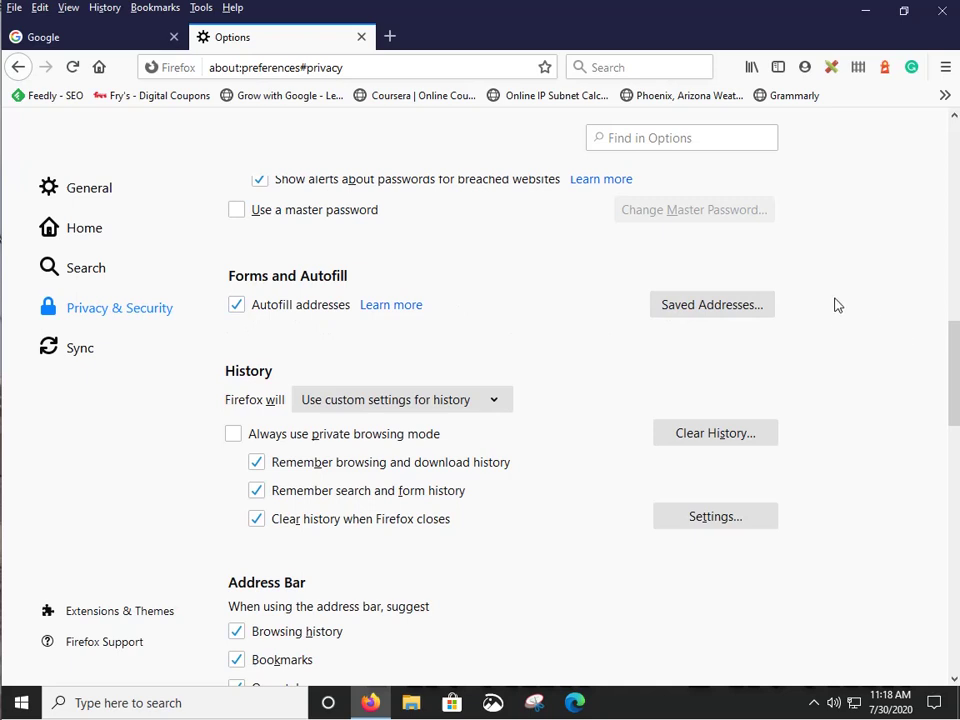
Step: View which history and data items are cleared automatically when Firefox closes, and accept the selection as it is
scroll(850, 315, down, 2)
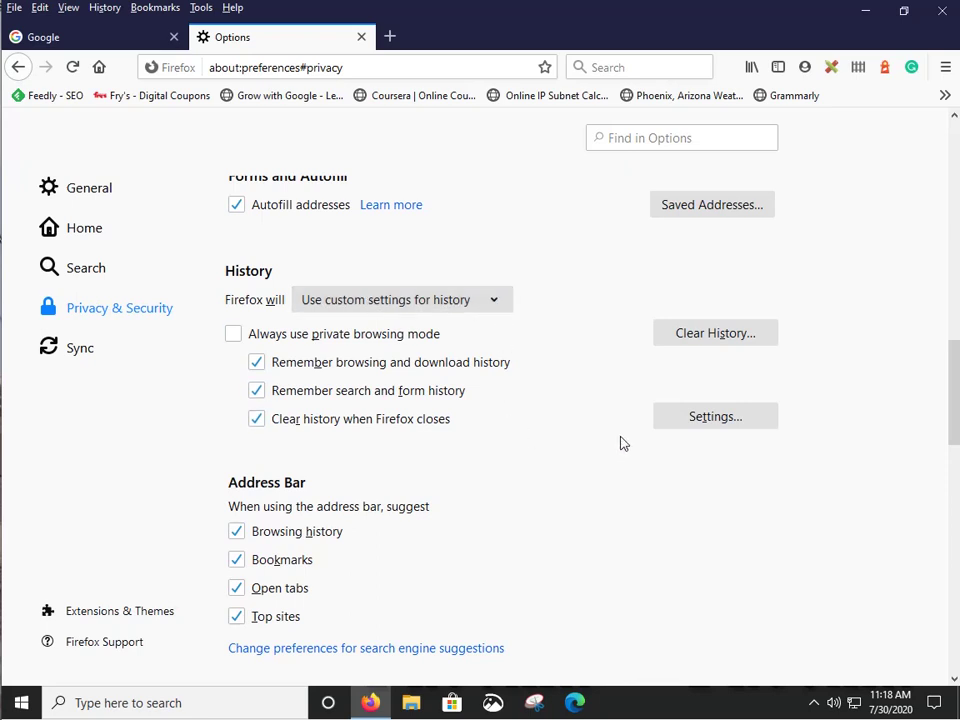
click(711, 422)
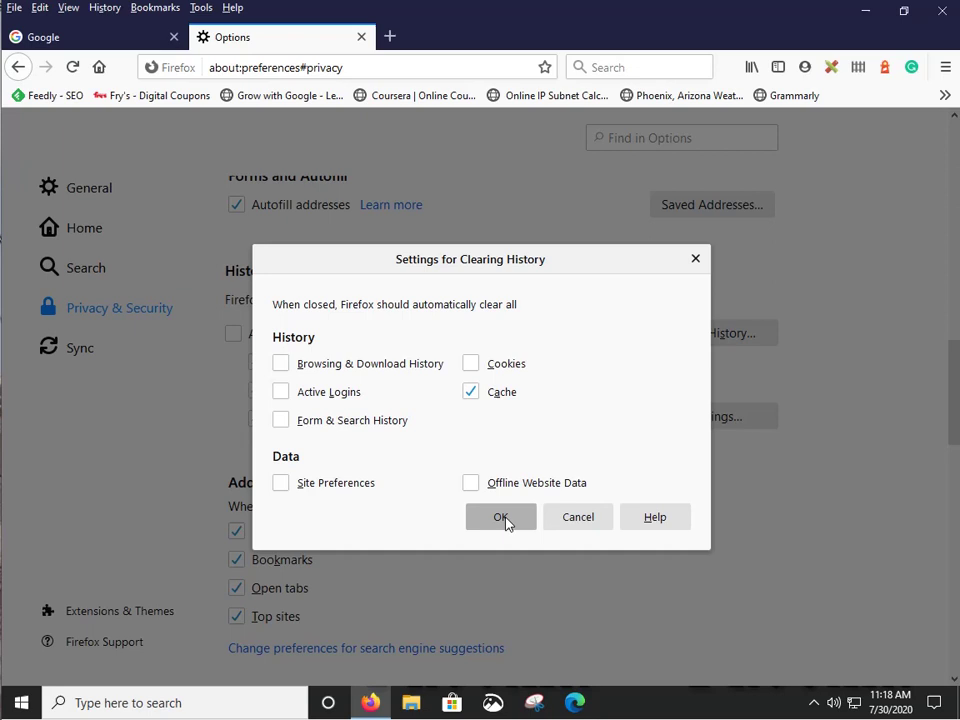
click(505, 520)
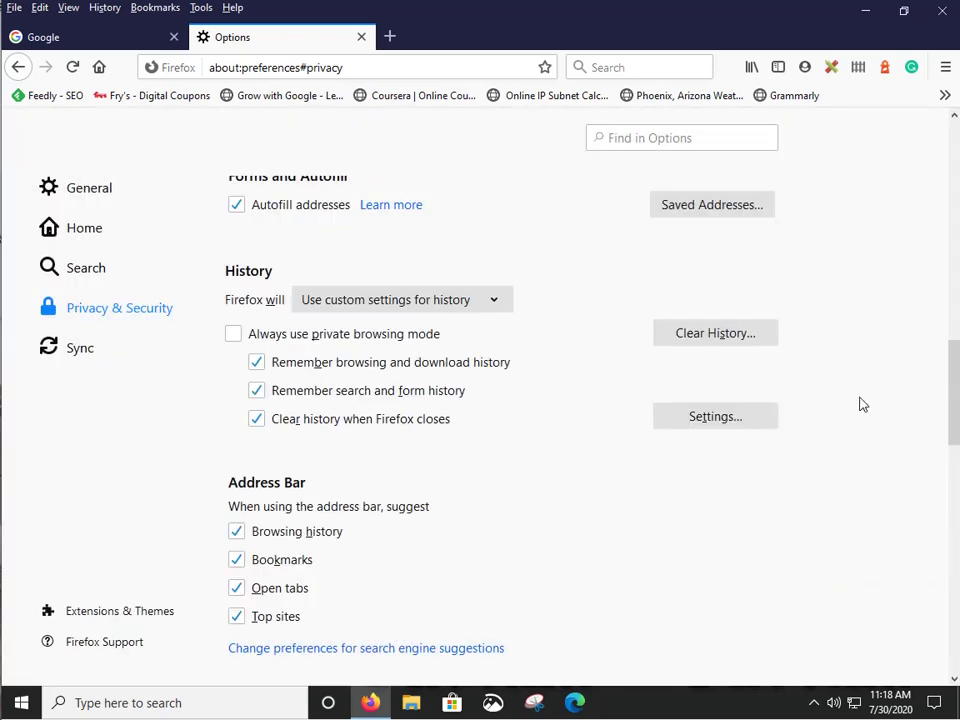
Step: Review the Address Bar and Permissions settings, and view the camera permissions without changing them
scroll(836, 437, down, 2)
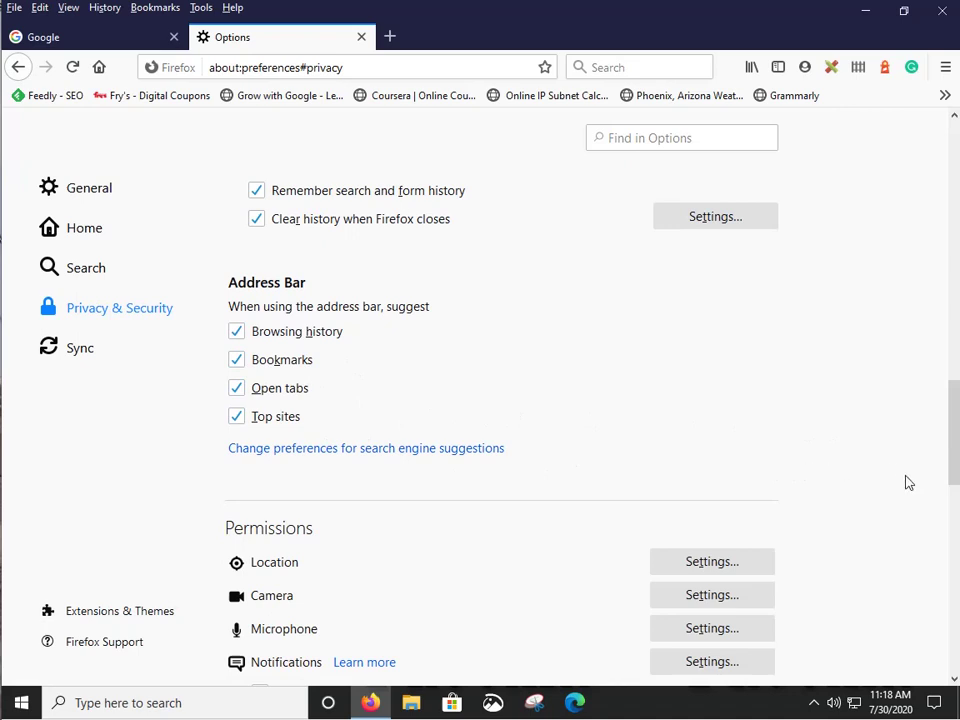
scroll(906, 482, down, 2)
scroll(904, 484, down, 1)
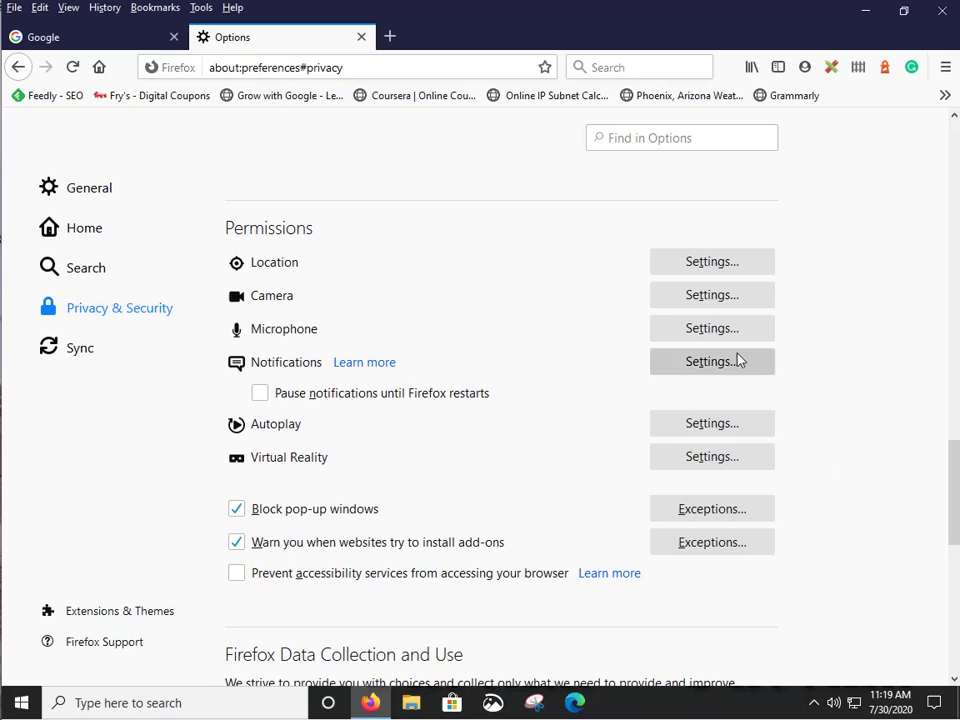
click(698, 296)
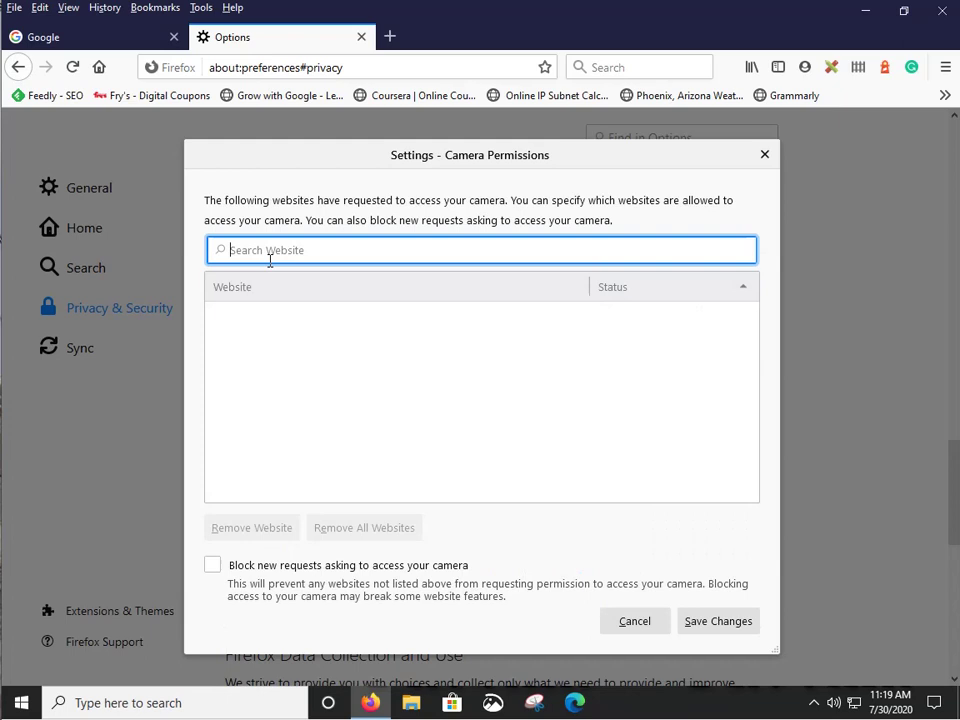
click(634, 622)
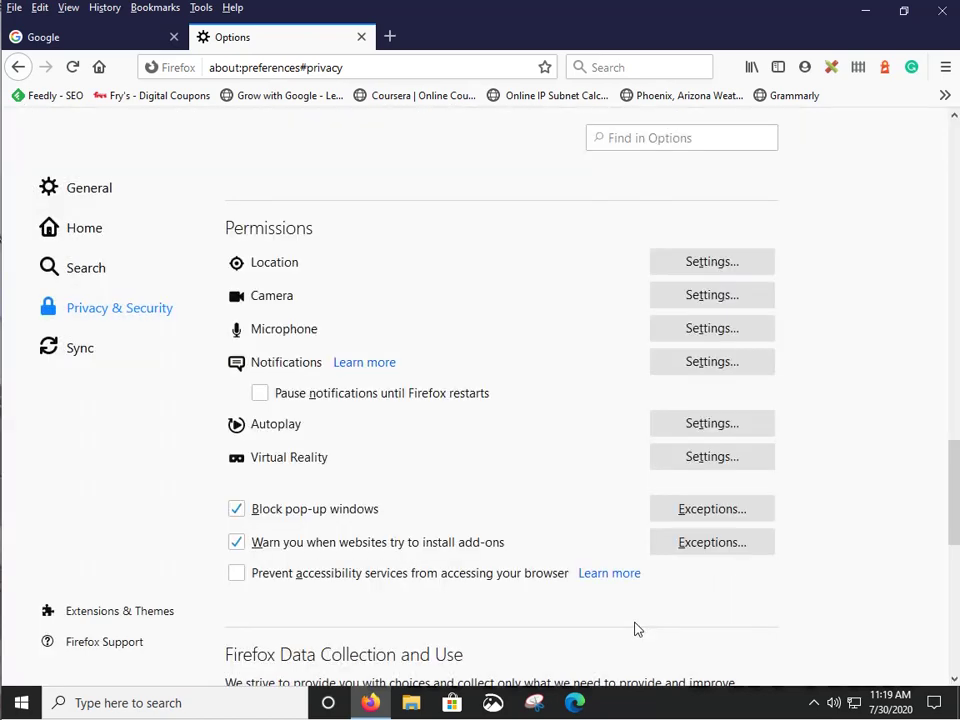
Step: Review the Firefox Data Collection and Use, Security and Certificates settings
scroll(846, 419, down, 3)
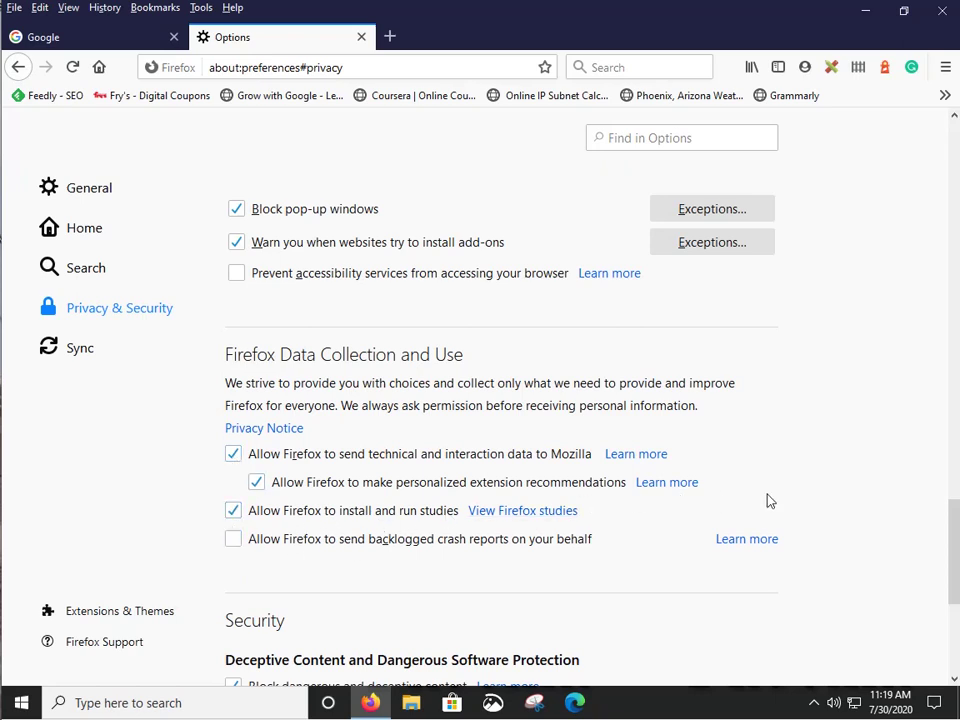
scroll(822, 455, down, 2)
scroll(840, 460, down, 1)
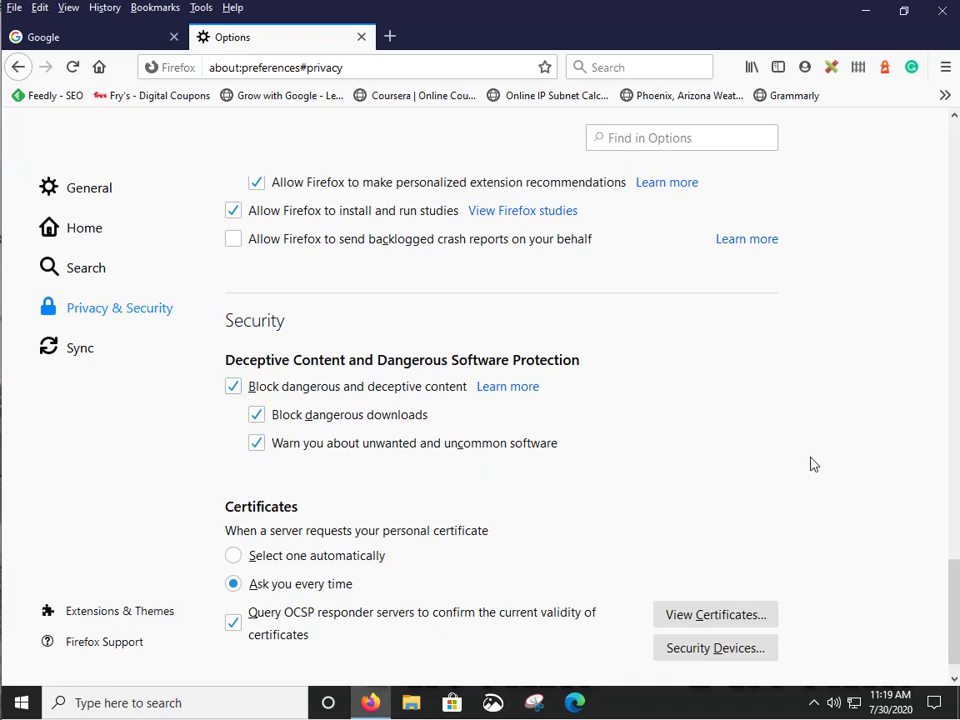
scroll(812, 463, down, 1)
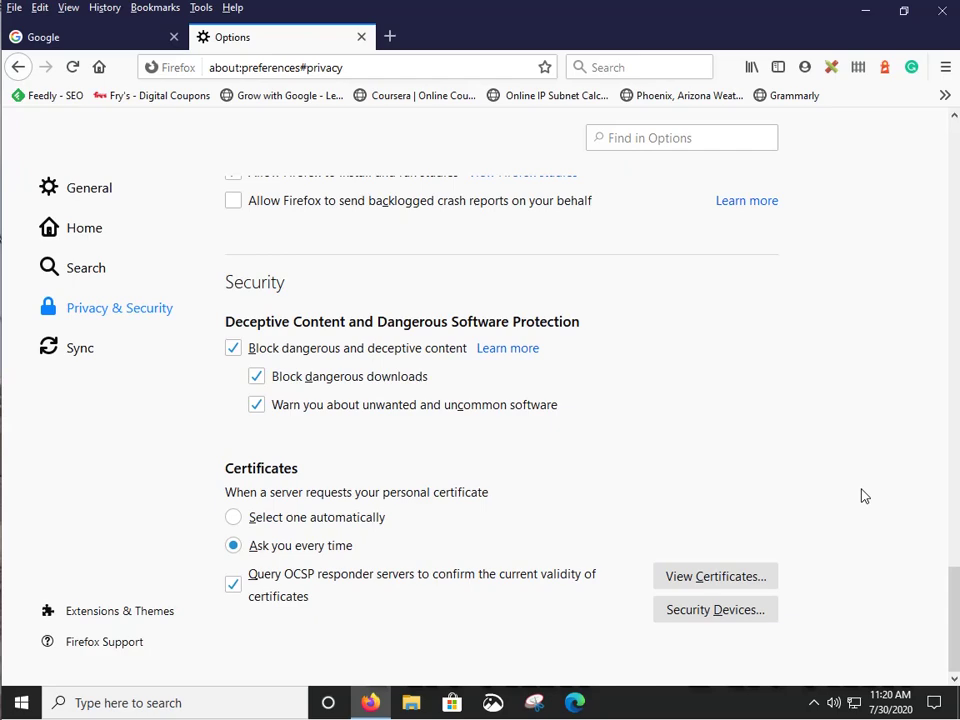
scroll(864, 496, up, 10)
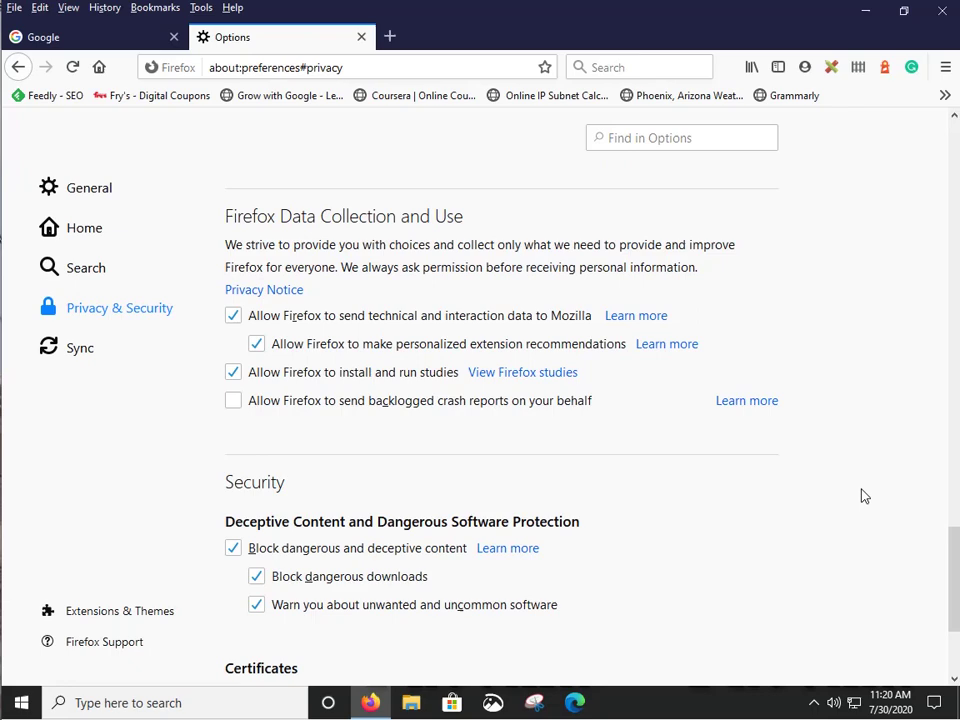
scroll(864, 496, up, 10)
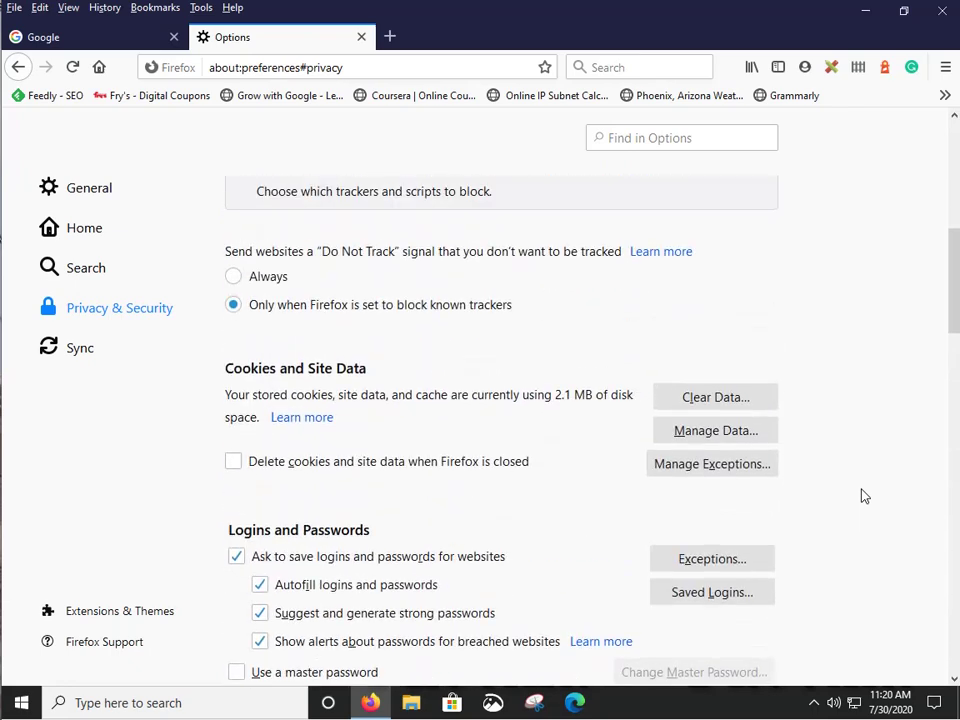
Step: Open the Sync settings and review the account, device name and synced items
click(77, 355)
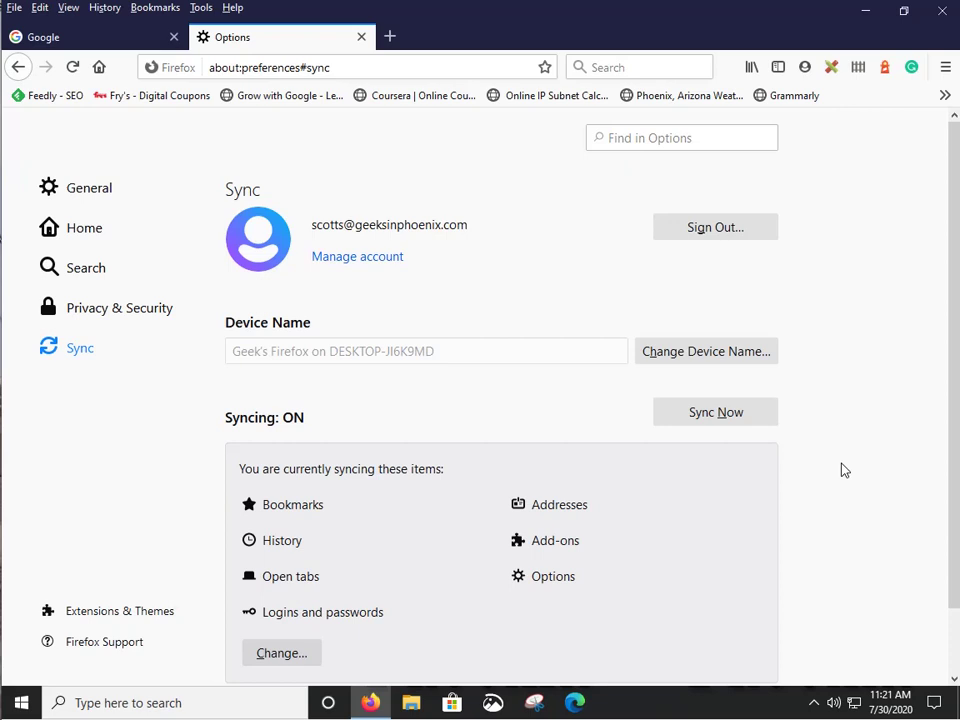
scroll(843, 470, down, 1)
scroll(843, 470, up, 1)
Step: Open the Add-ons Manager from the options page and browse the recommended extensions and themes
click(80, 612)
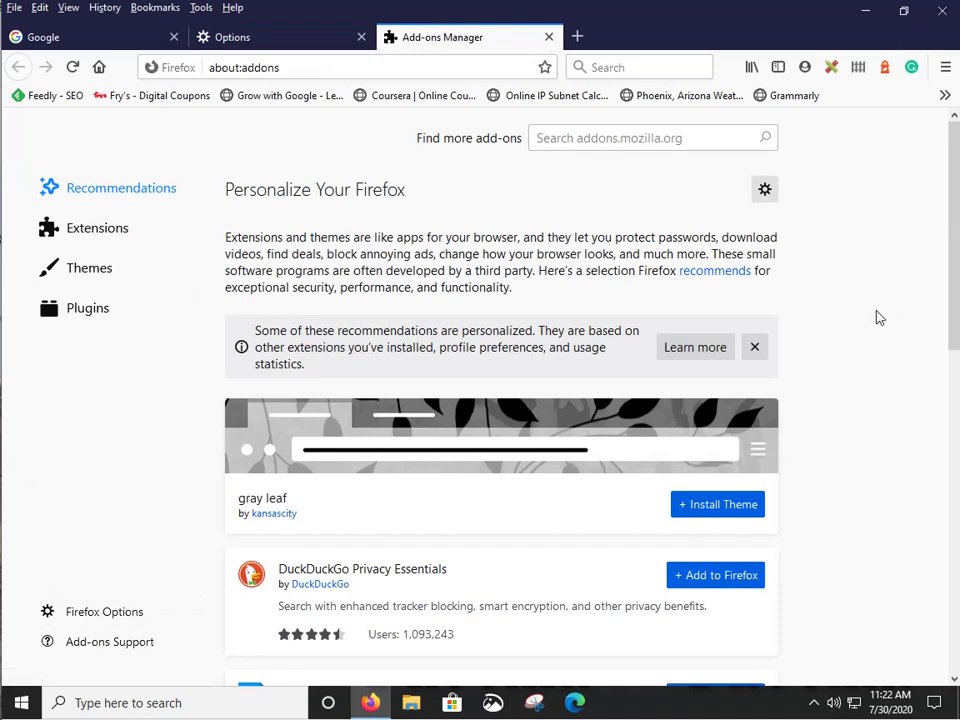
scroll(879, 317, down, 6)
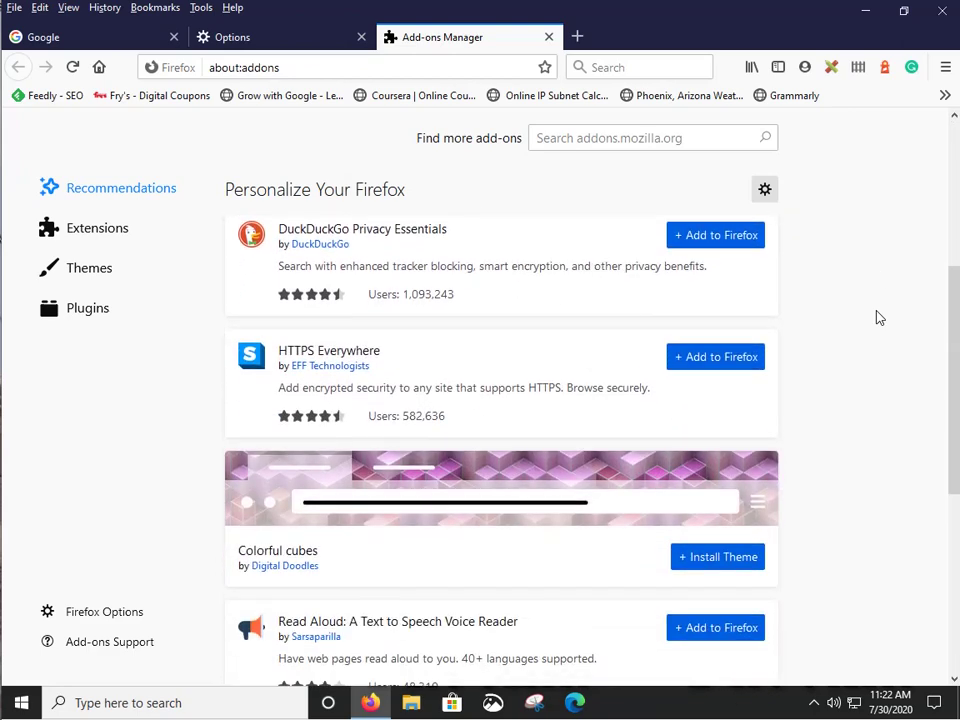
scroll(879, 317, down, 4)
scroll(879, 320, up, 10)
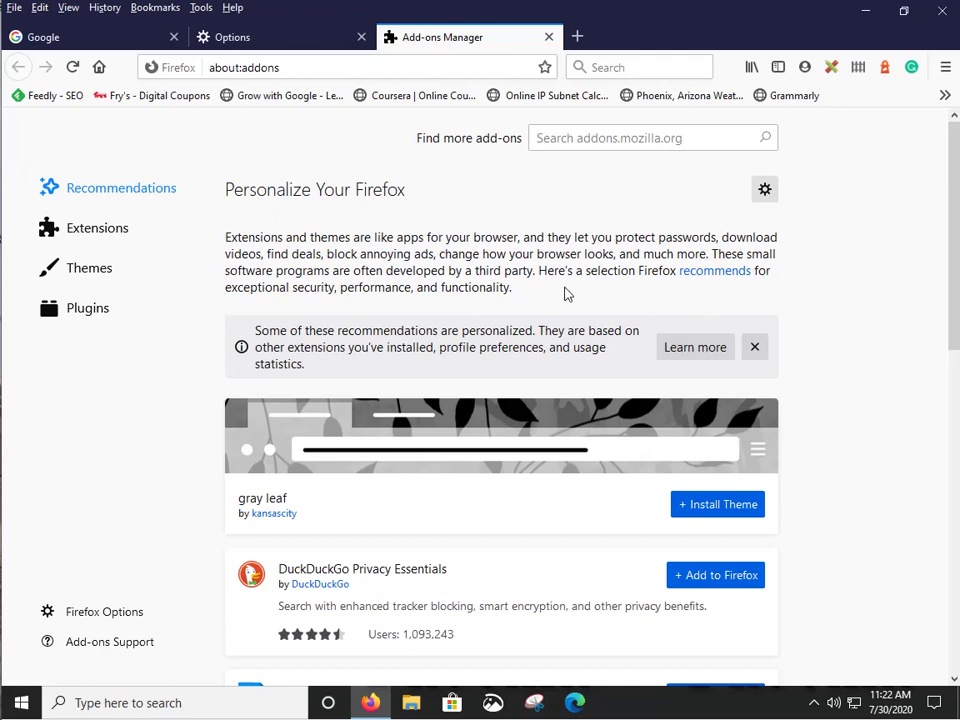
Step: Review the installed extensions and show the actions available for the Measure-it extension
click(90, 231)
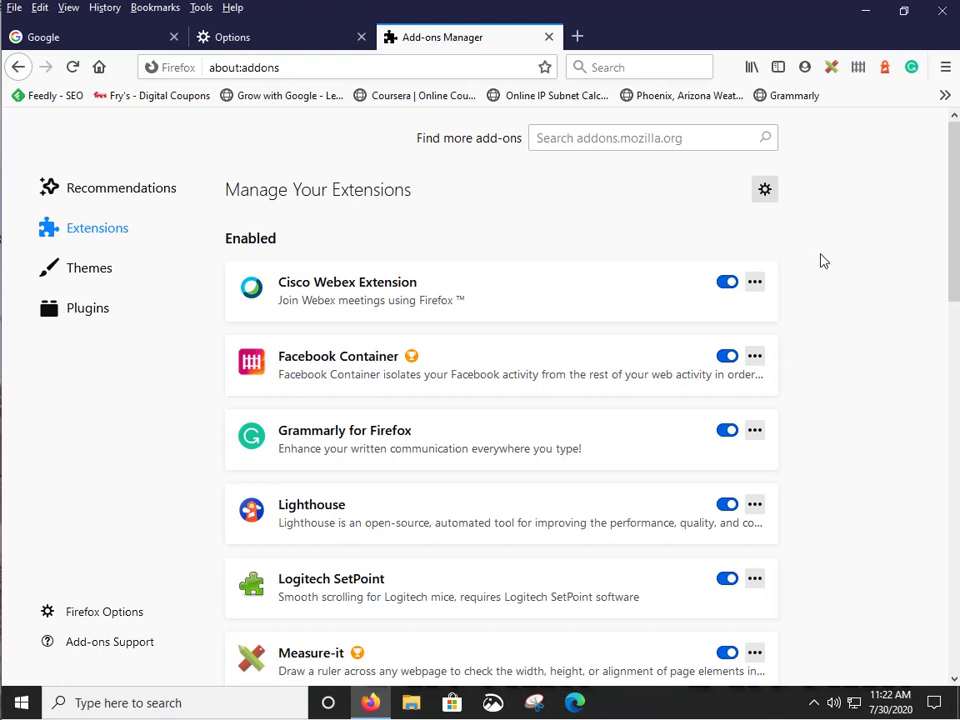
scroll(822, 257, down, 3)
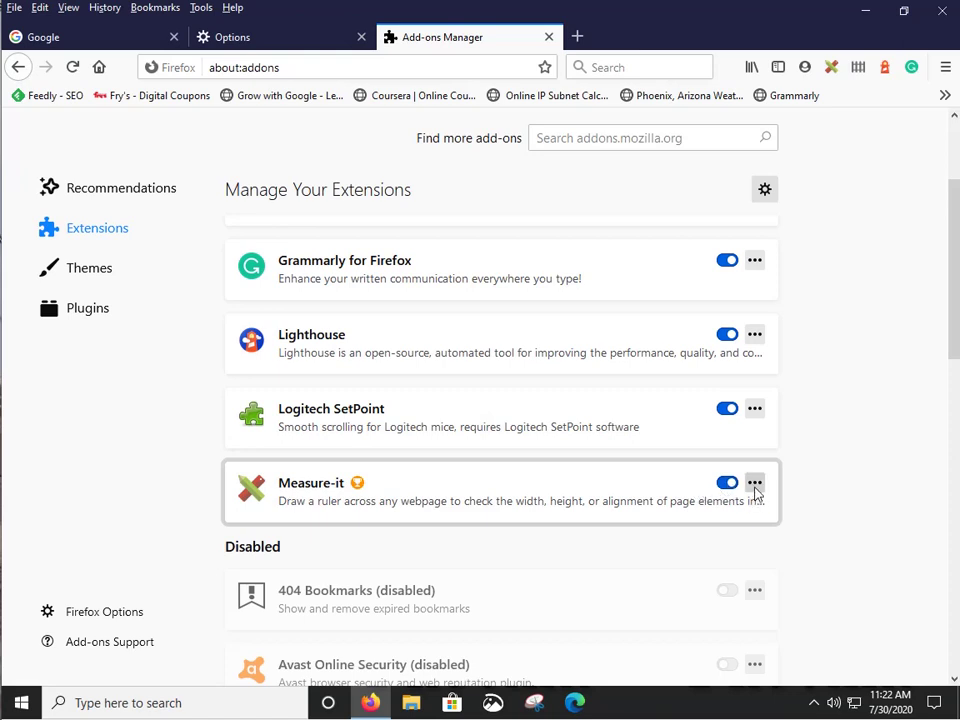
click(754, 484)
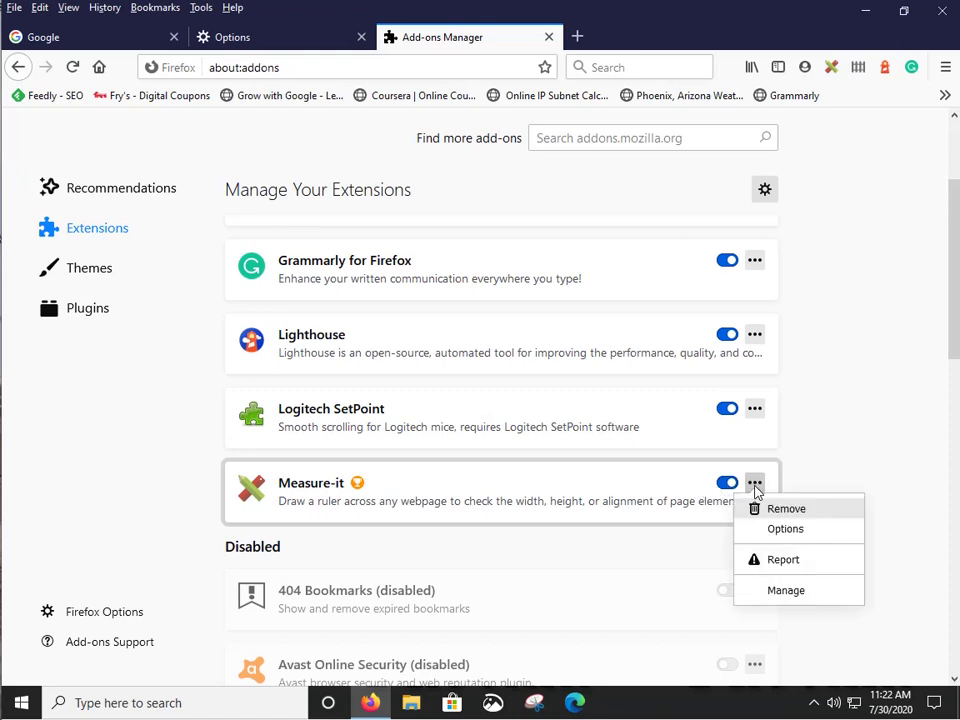
click(821, 463)
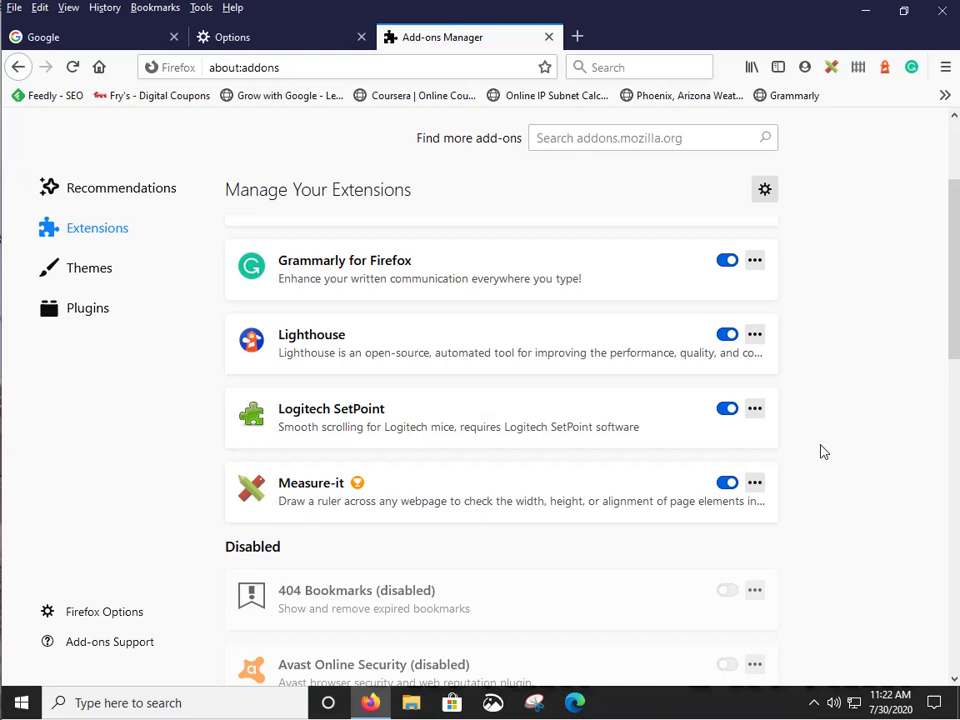
click(755, 485)
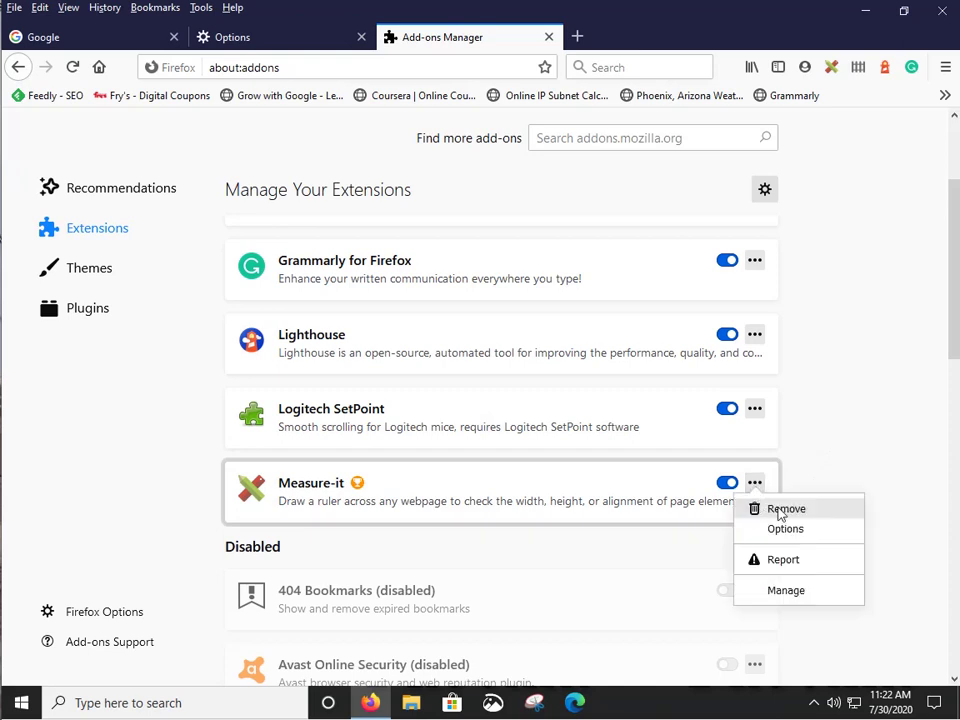
Step: Dismiss the Measure-it extension's actions and view the installed themes and plugins in the Add-ons Manager
click(860, 425)
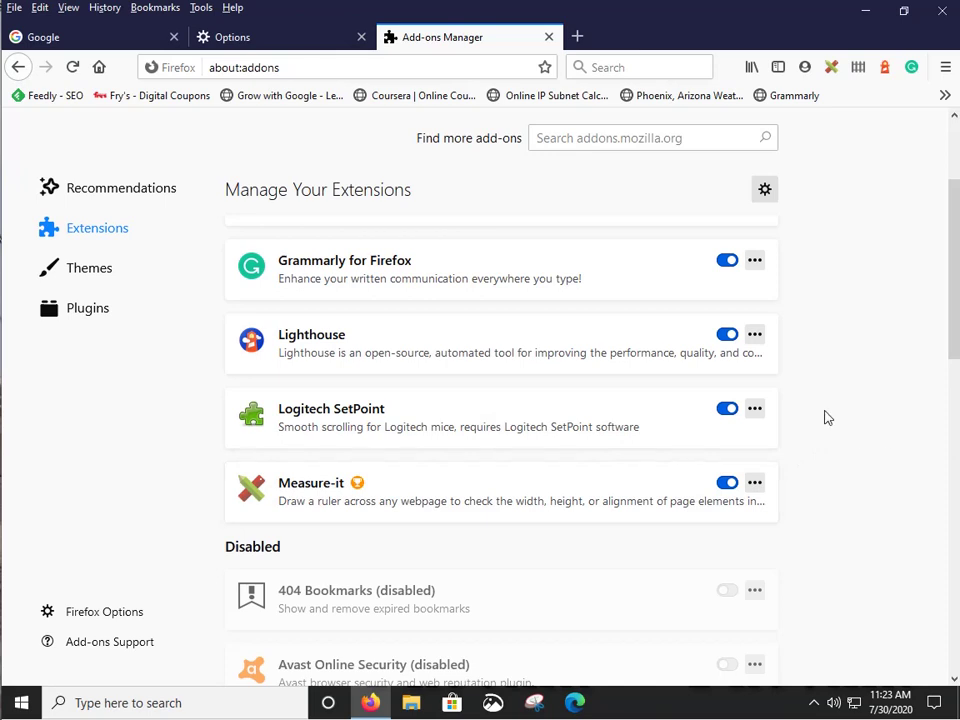
click(87, 277)
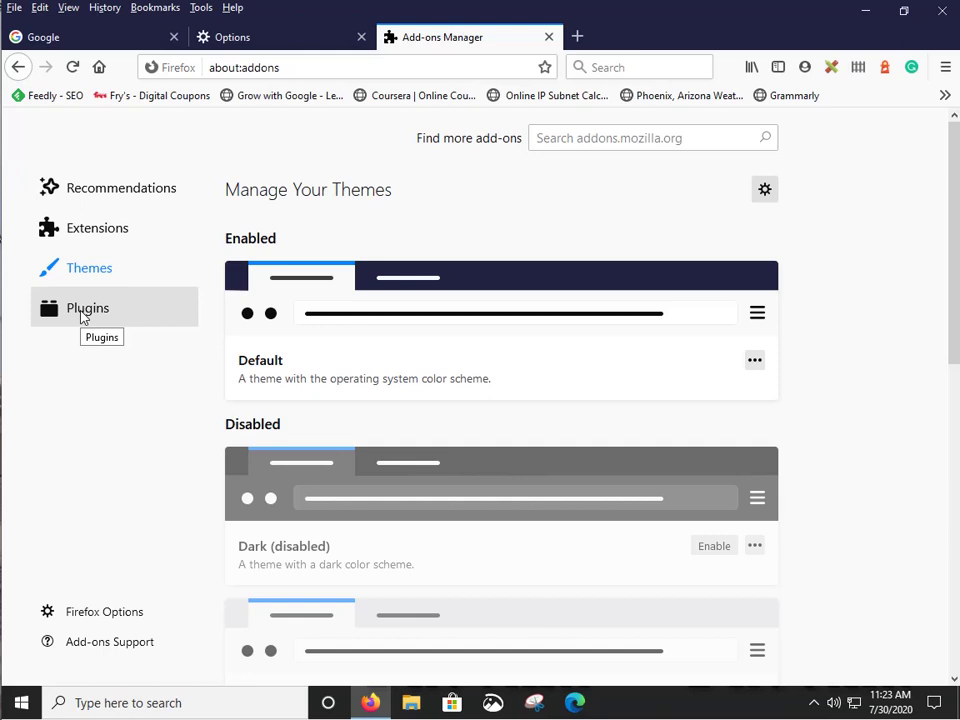
click(81, 316)
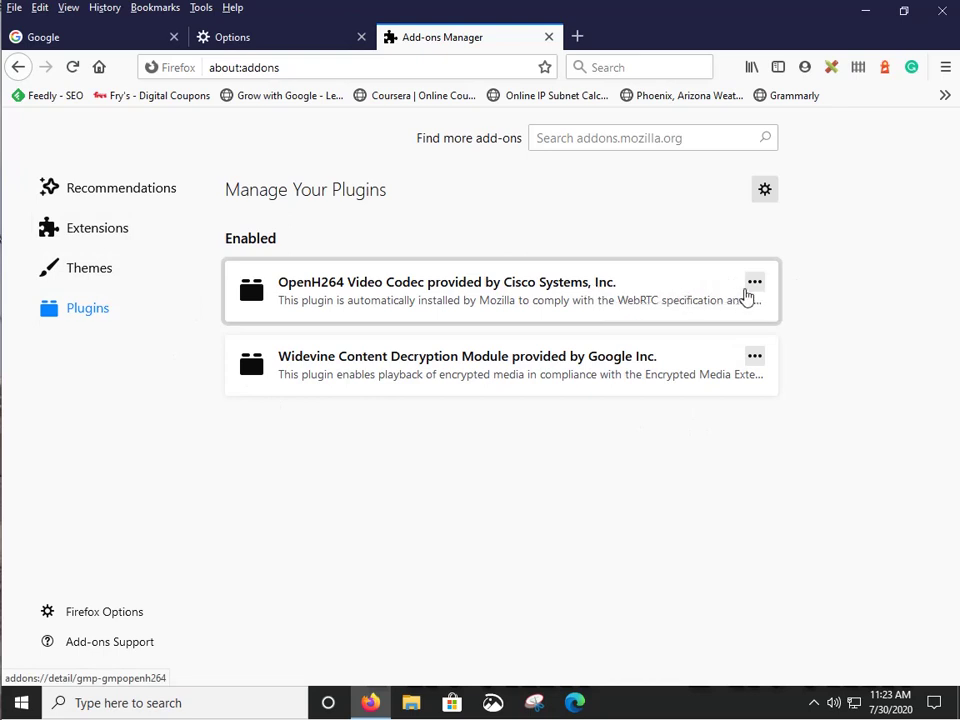
Step: Review the OpenH264 Video Codec plugin's activation options and details, and close the Add-ons Manager and Options pages
click(754, 284)
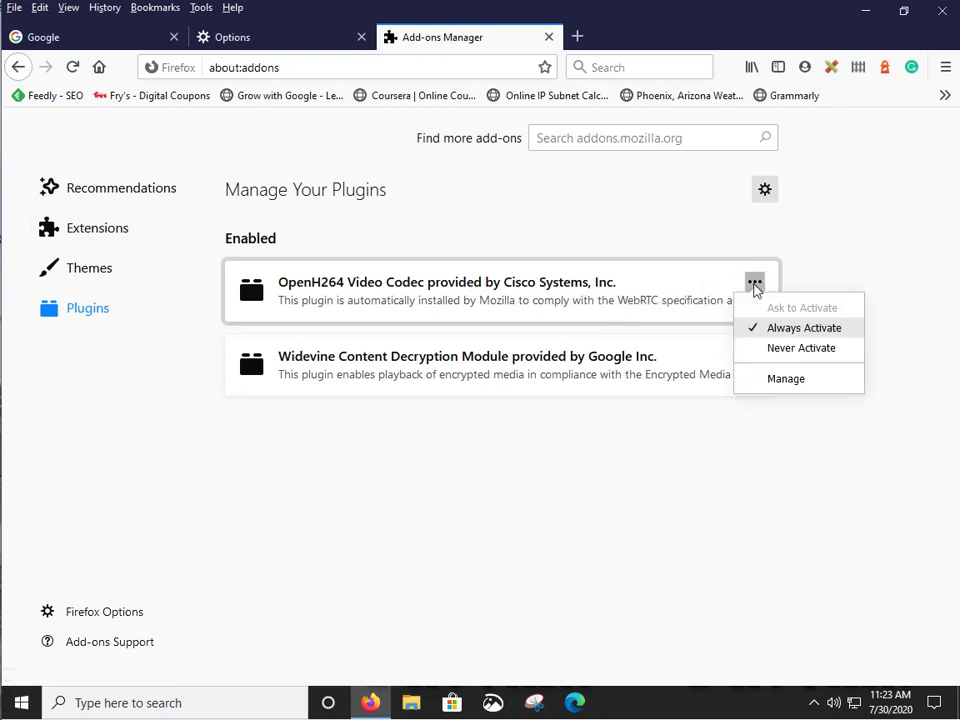
click(787, 380)
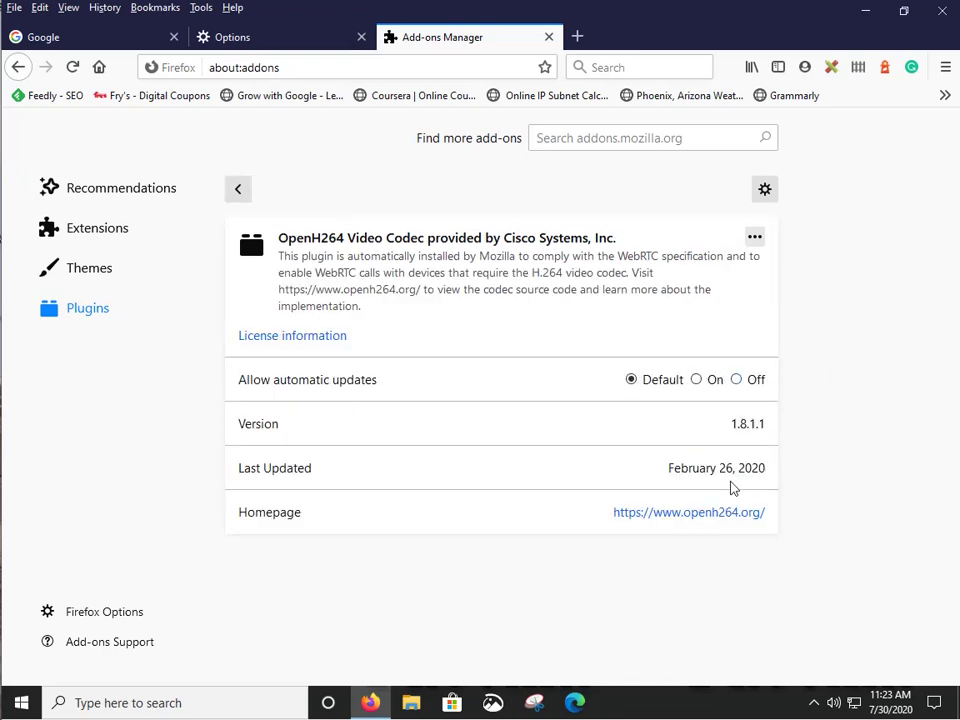
click(754, 237)
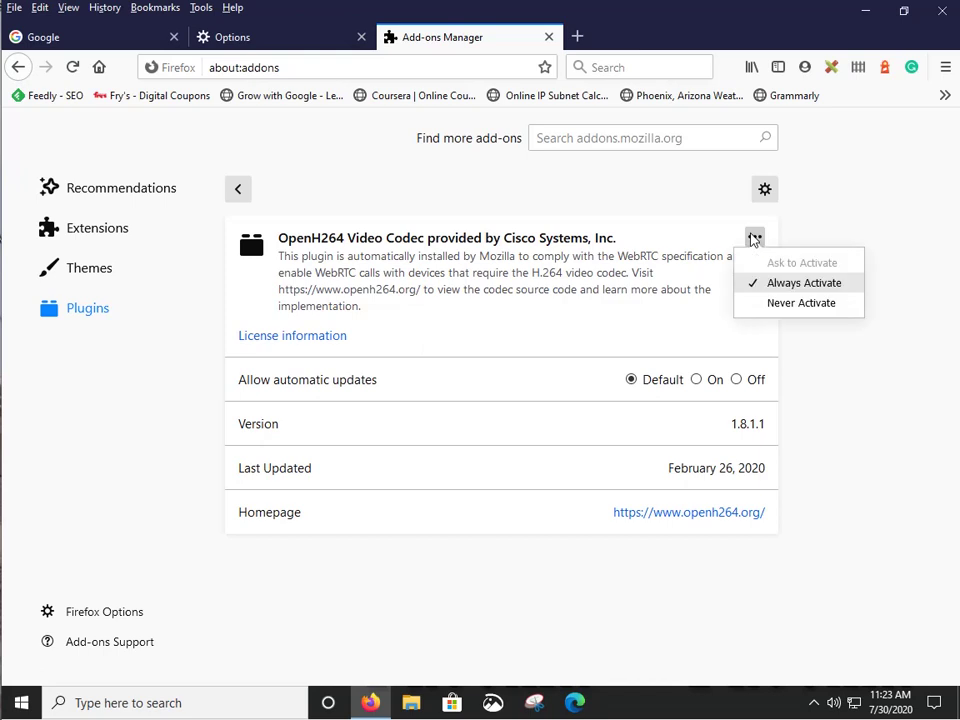
click(754, 237)
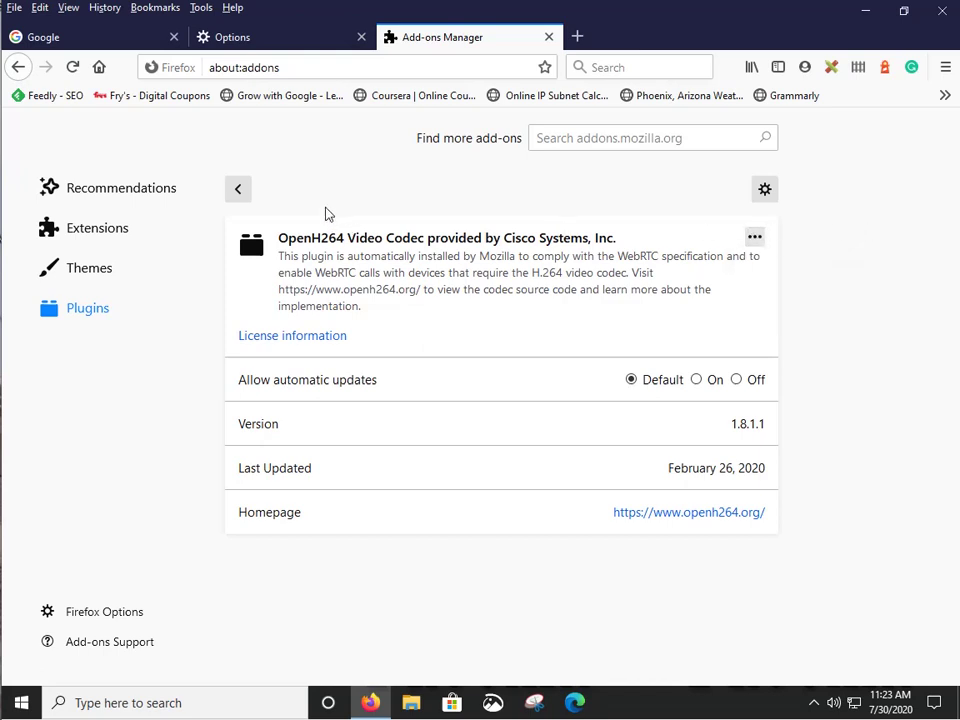
click(240, 188)
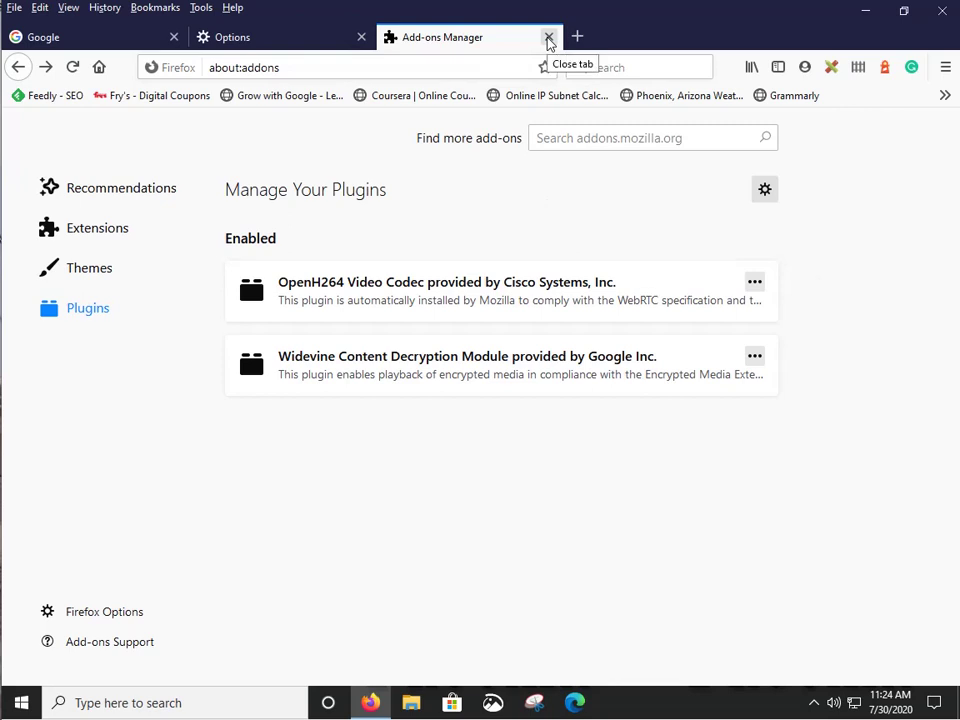
key(ctrl+w)
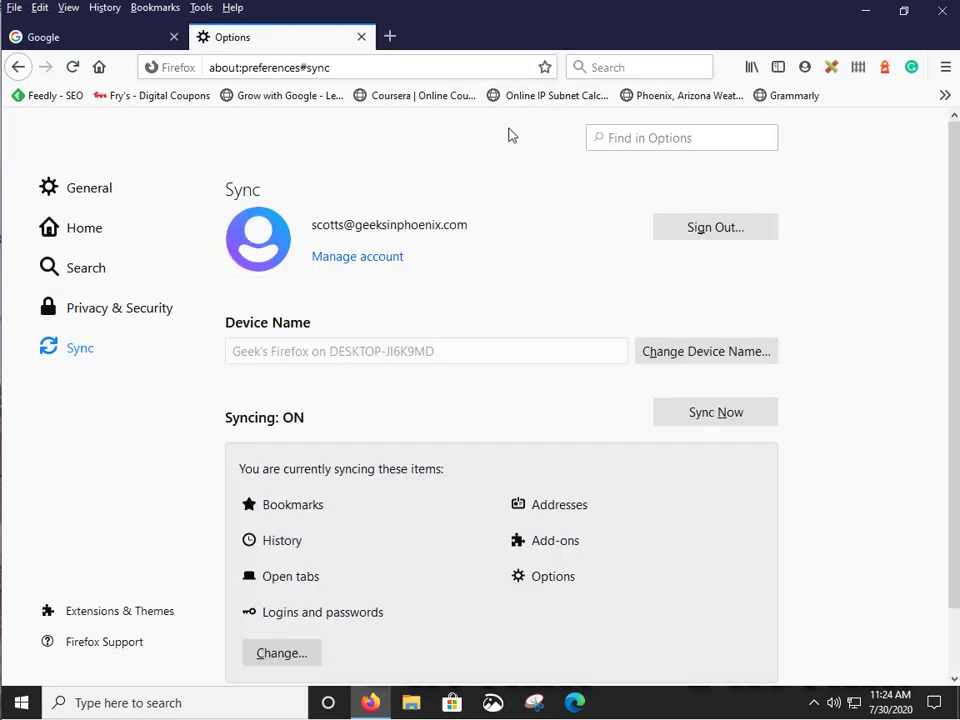
click(362, 38)
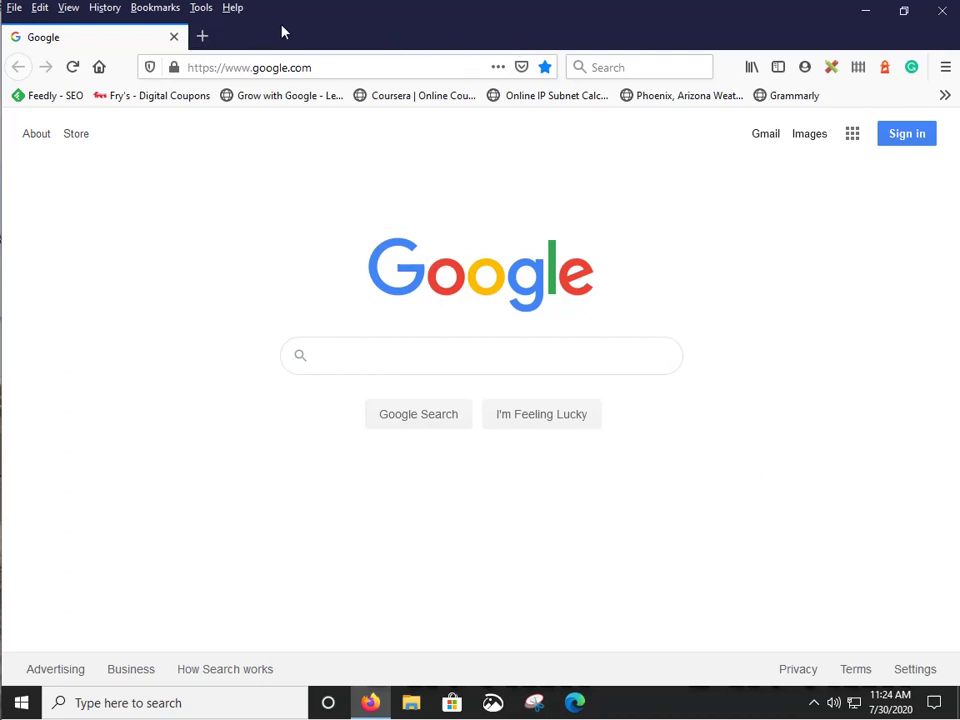
Step: Open Firefox's Troubleshooting Information page, refresh Firefox to its defaults, and finish the Import Wizard
click(230, 9)
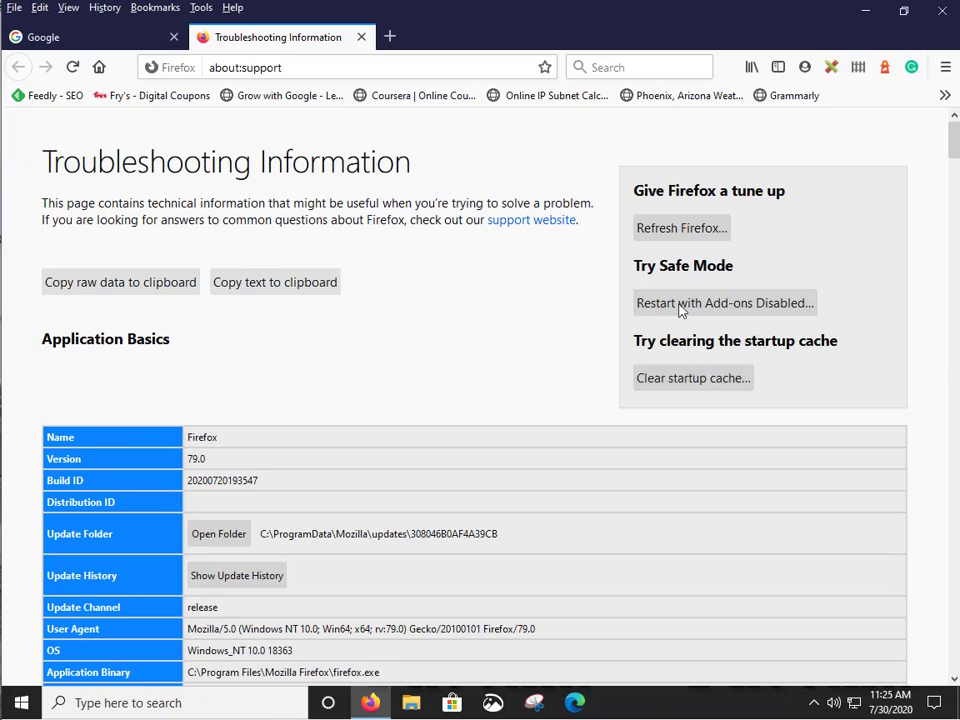
click(677, 232)
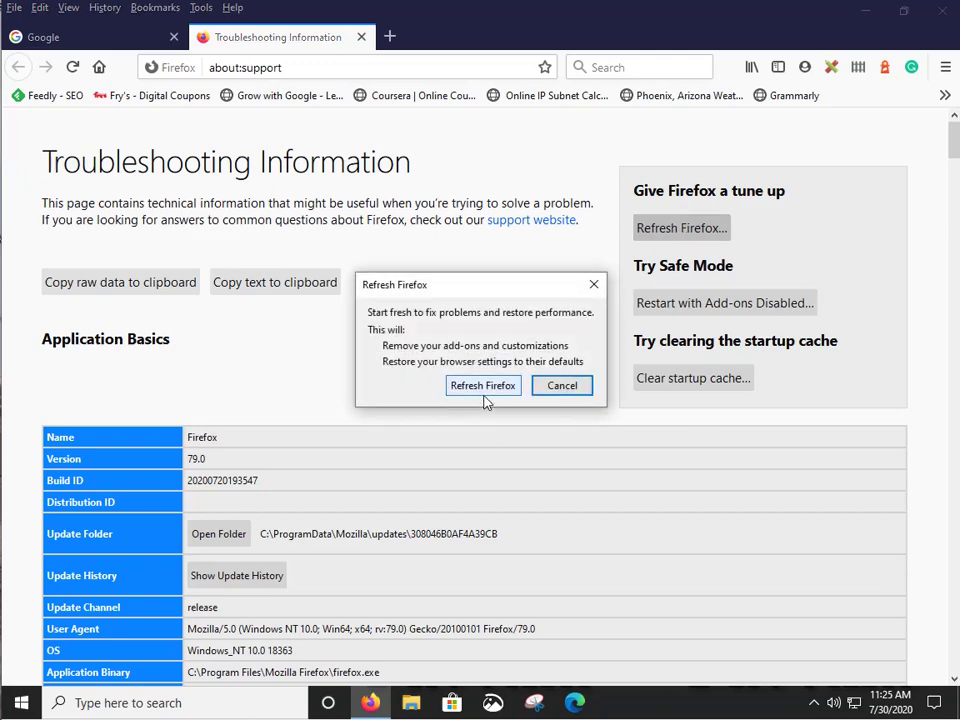
click(482, 390)
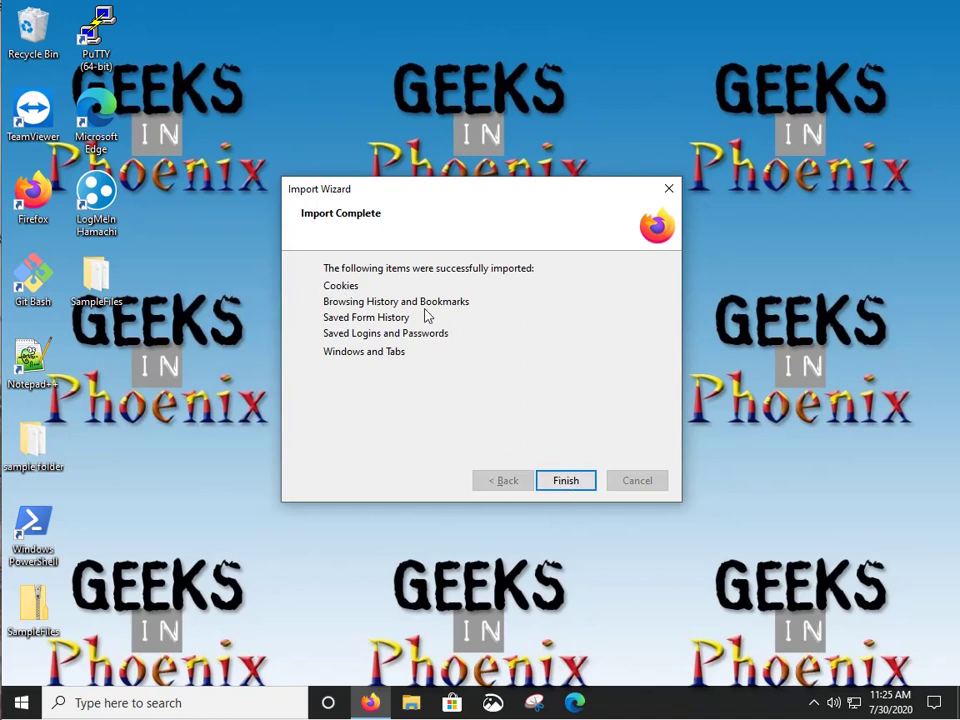
key(Return)
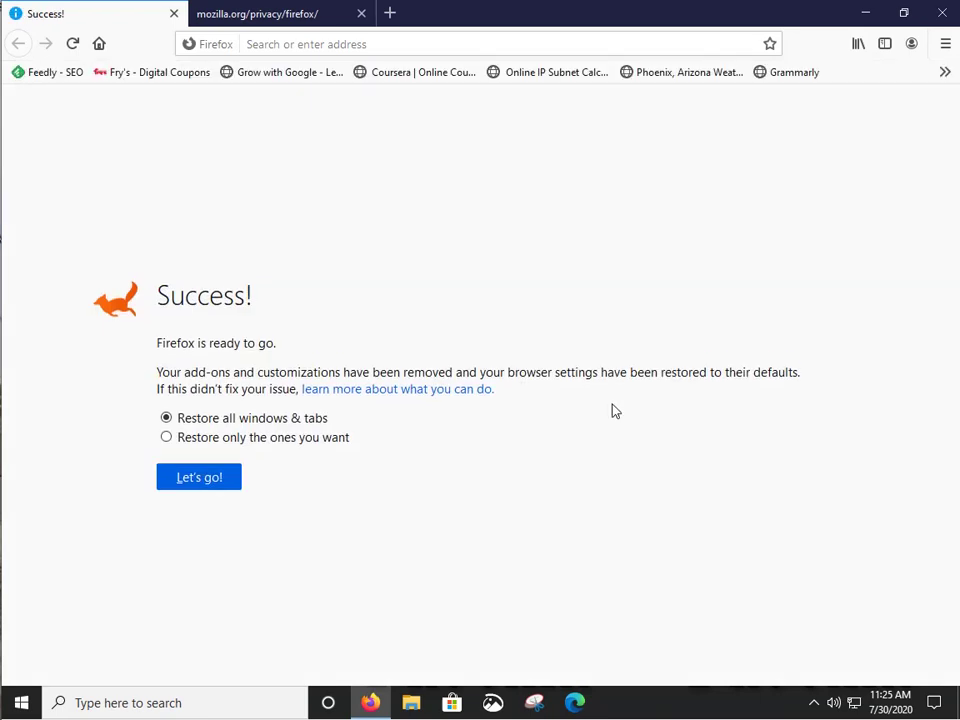
Step: Choose to restore only the wanted windows and tabs, and close the Firefox Privacy Notice page and the browser
click(168, 438)
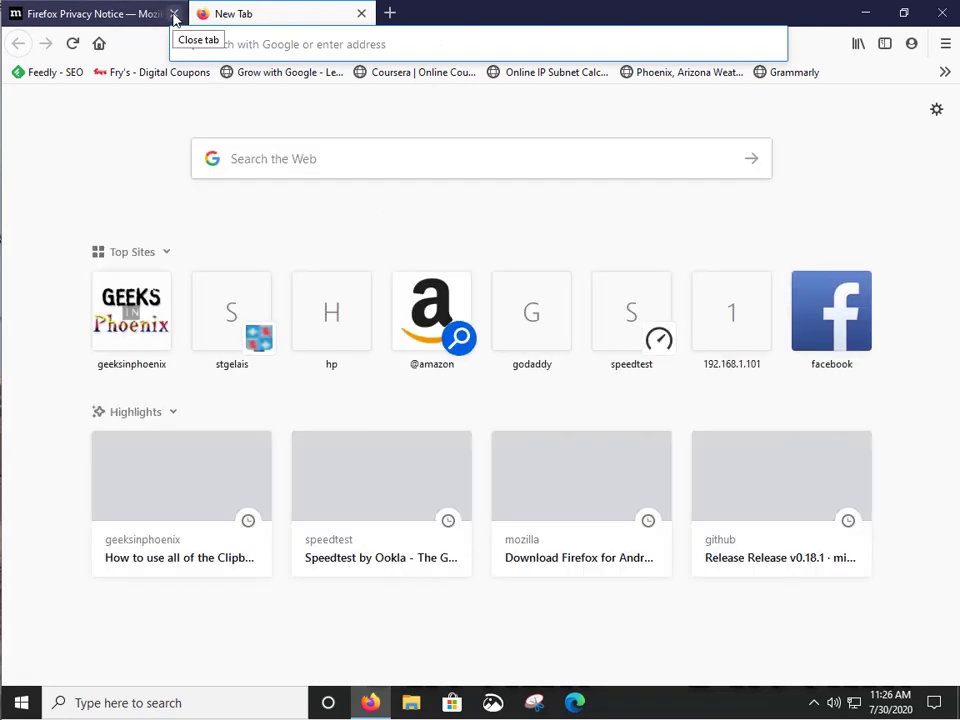
click(172, 14)
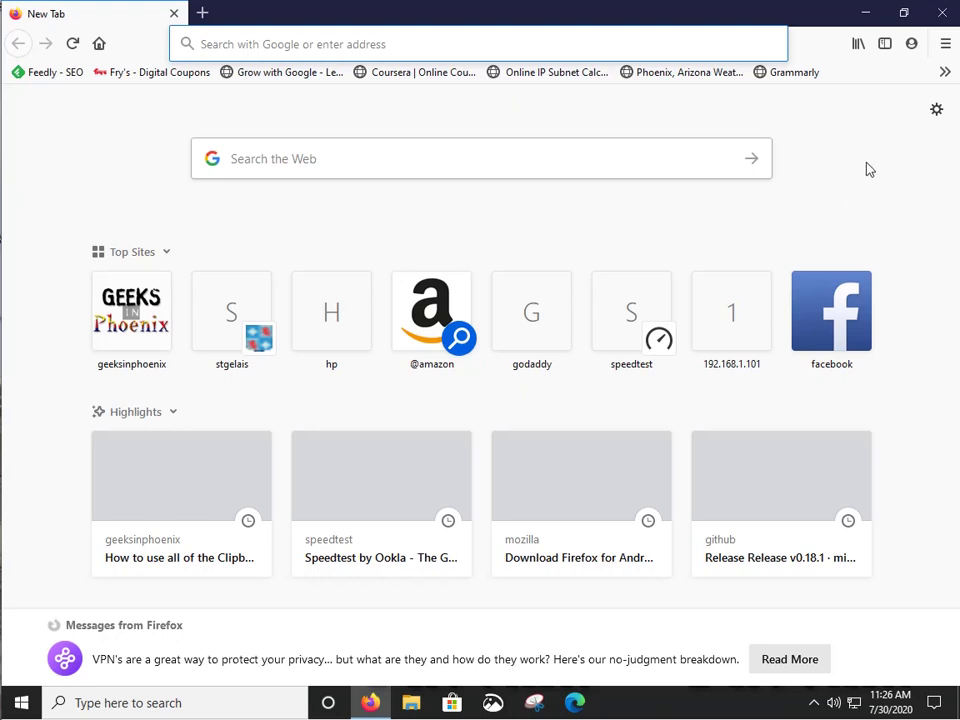
click(942, 14)
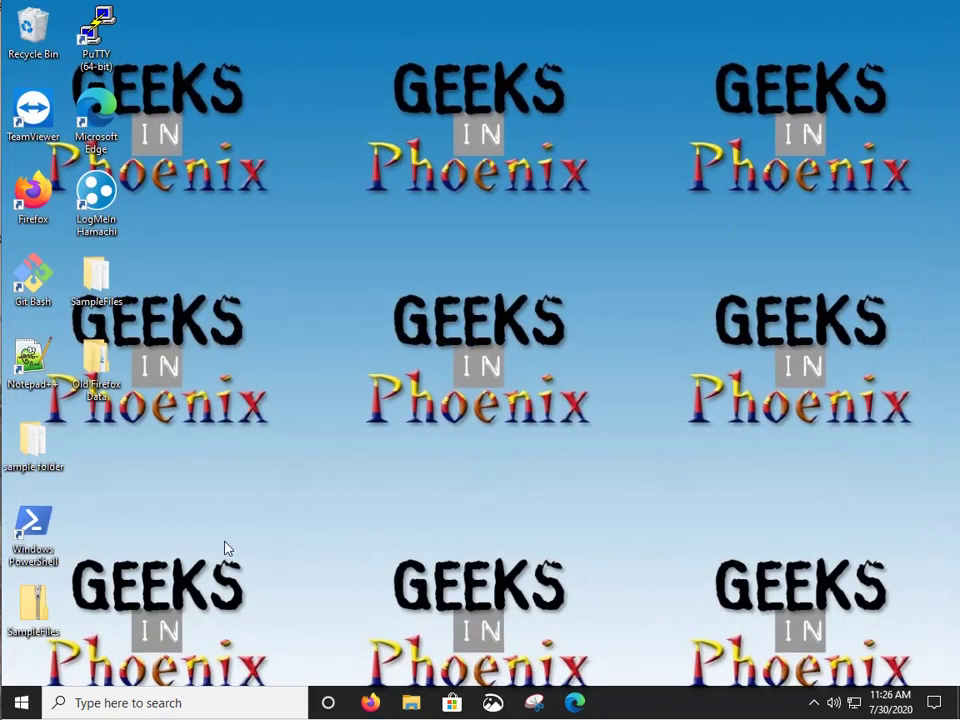
Step: Show the uninstall option for Mozilla Firefox 79.0 (x64 en-US) in the Apps & features section of Windows Settings, and close Settings
click(24, 705)
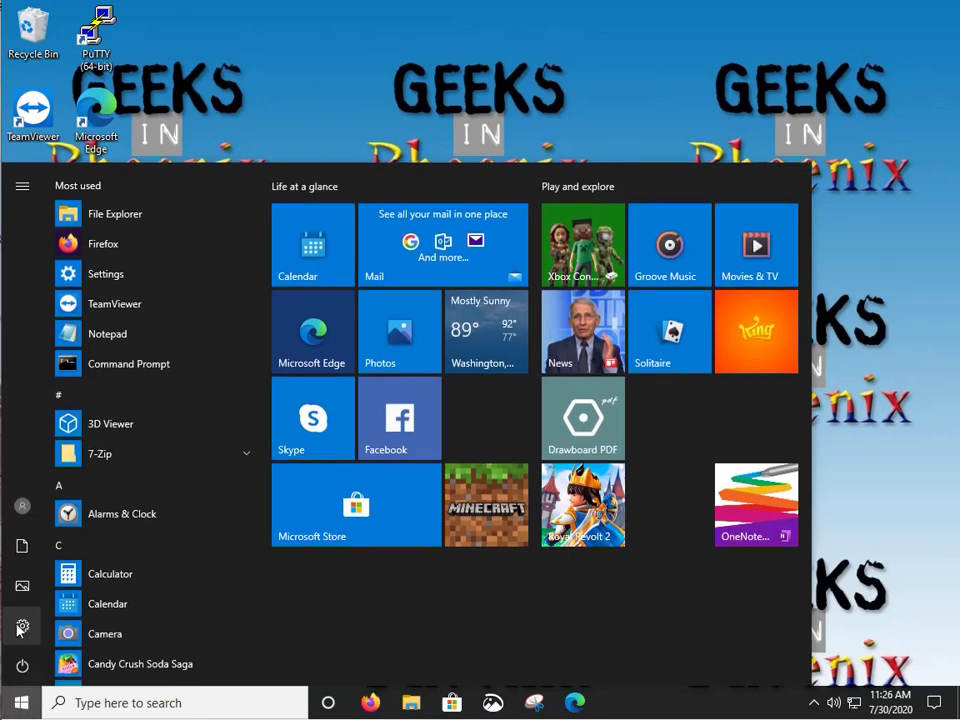
mouse_move(18, 629)
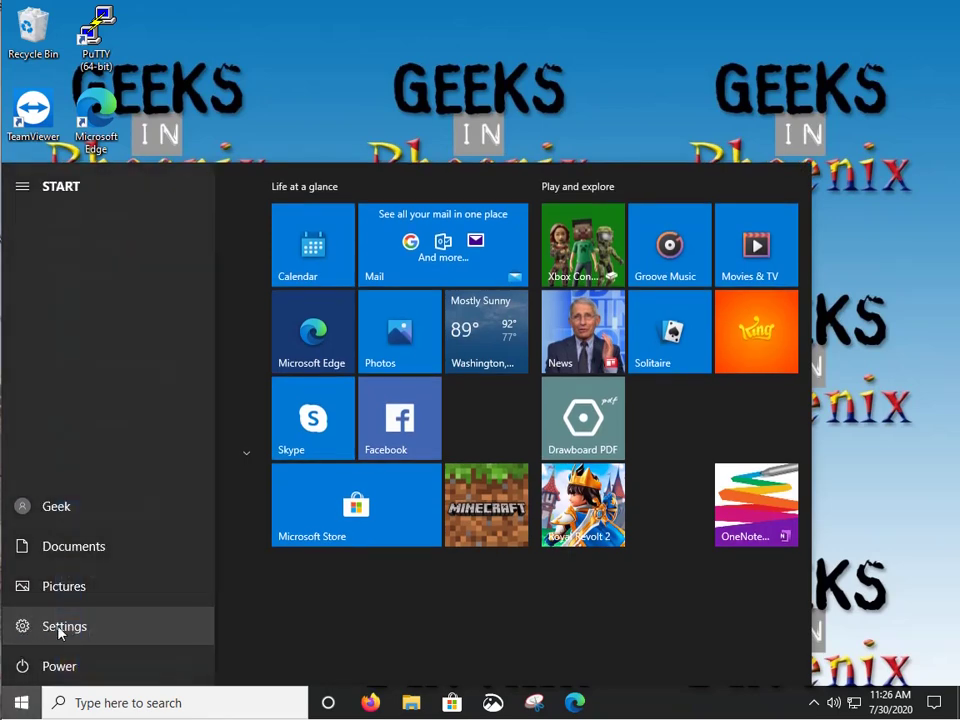
click(188, 630)
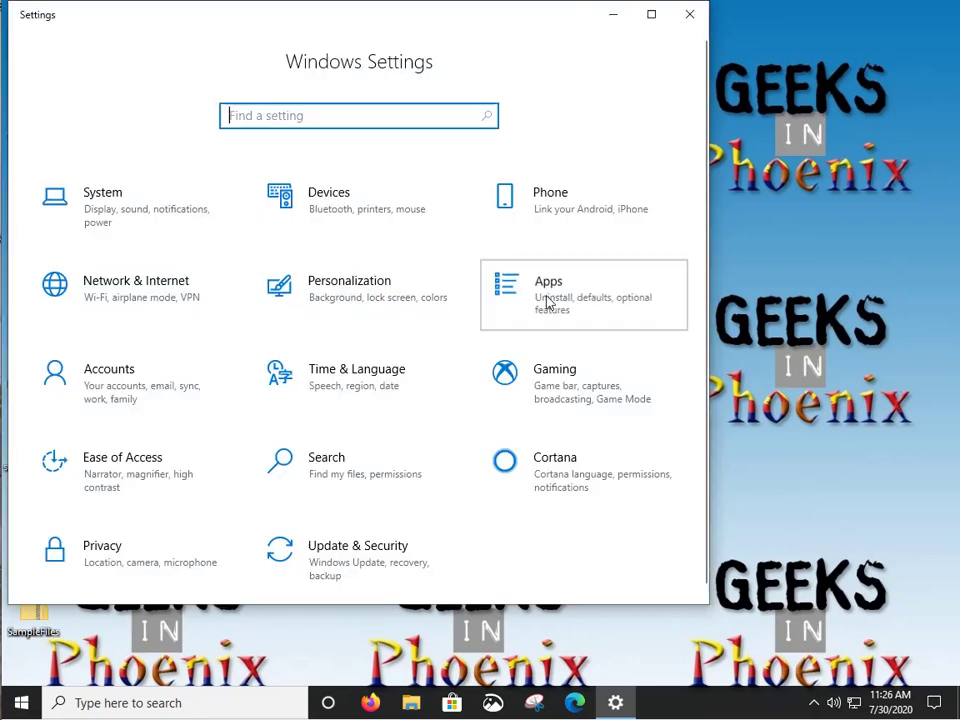
click(548, 302)
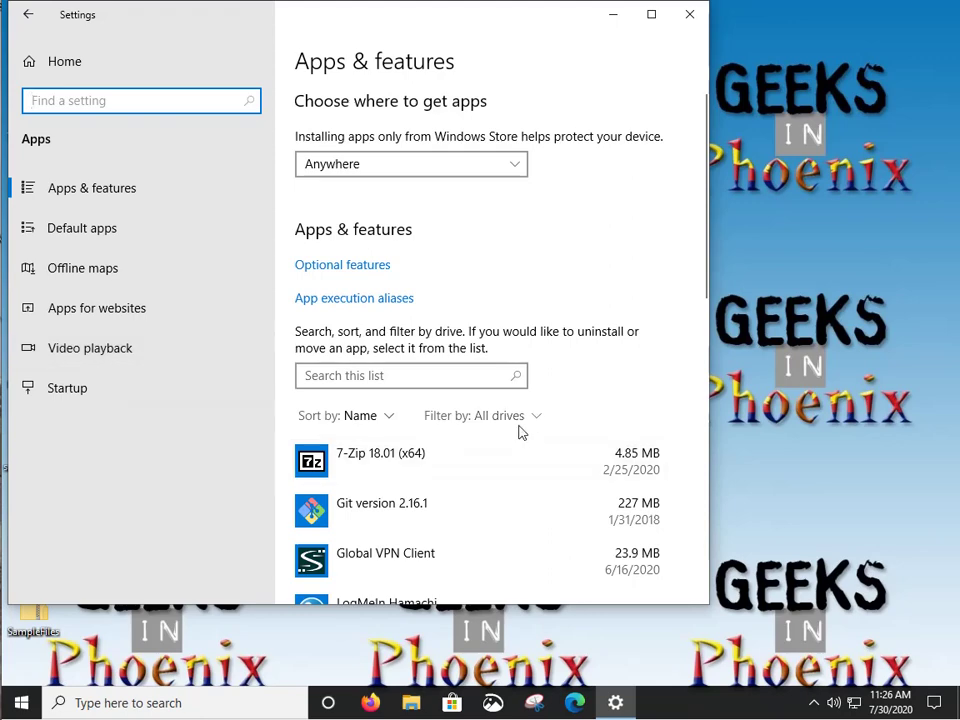
scroll(520, 431, down, 4)
scroll(520, 431, down, 1)
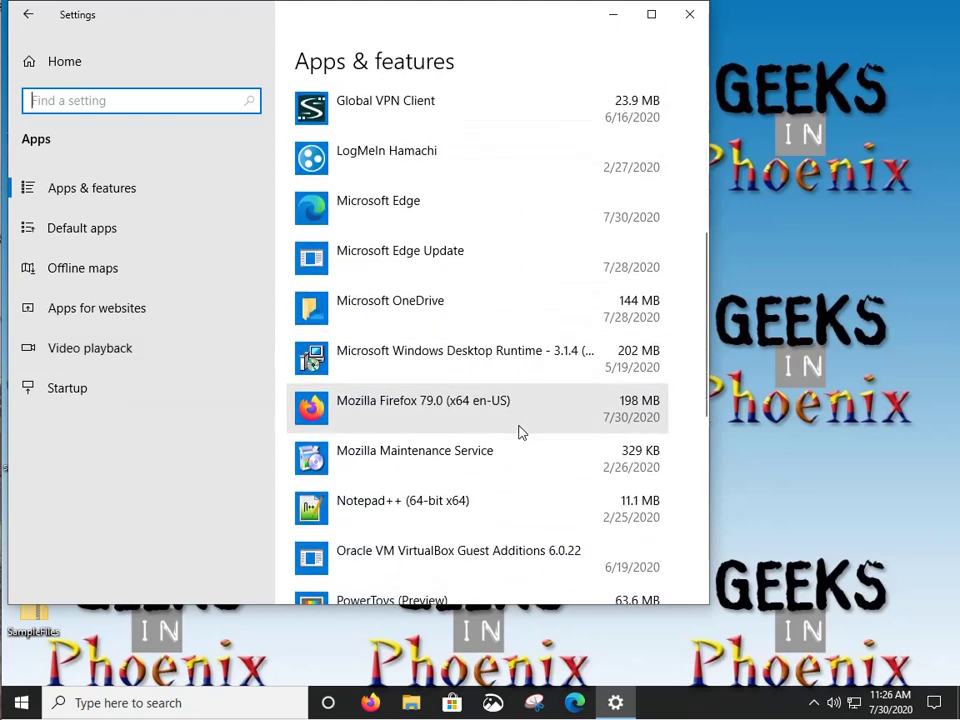
click(459, 406)
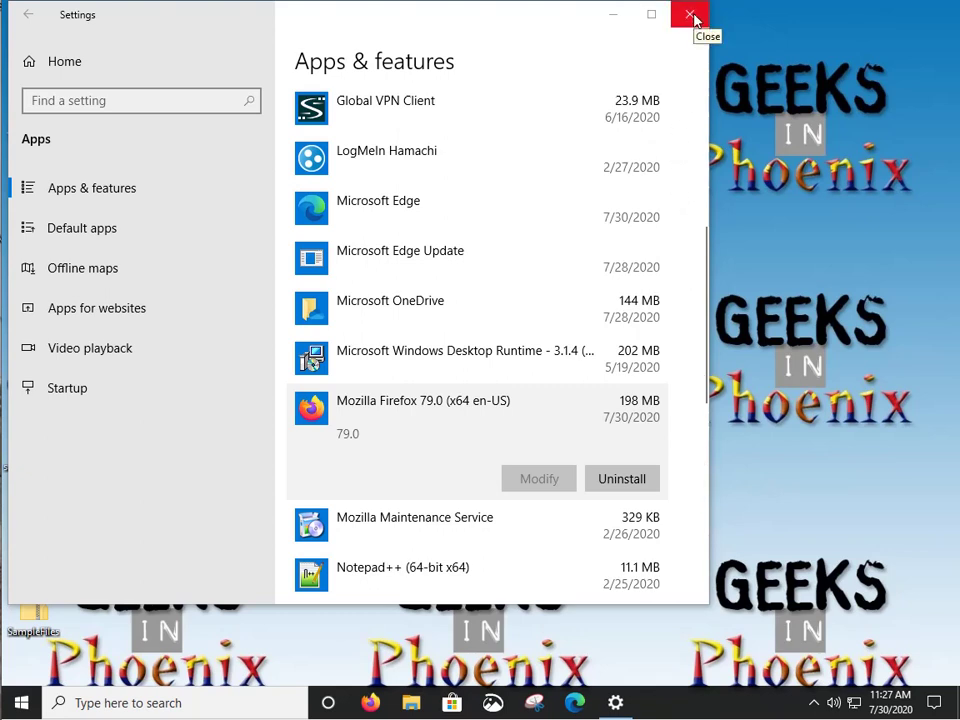
click(692, 16)
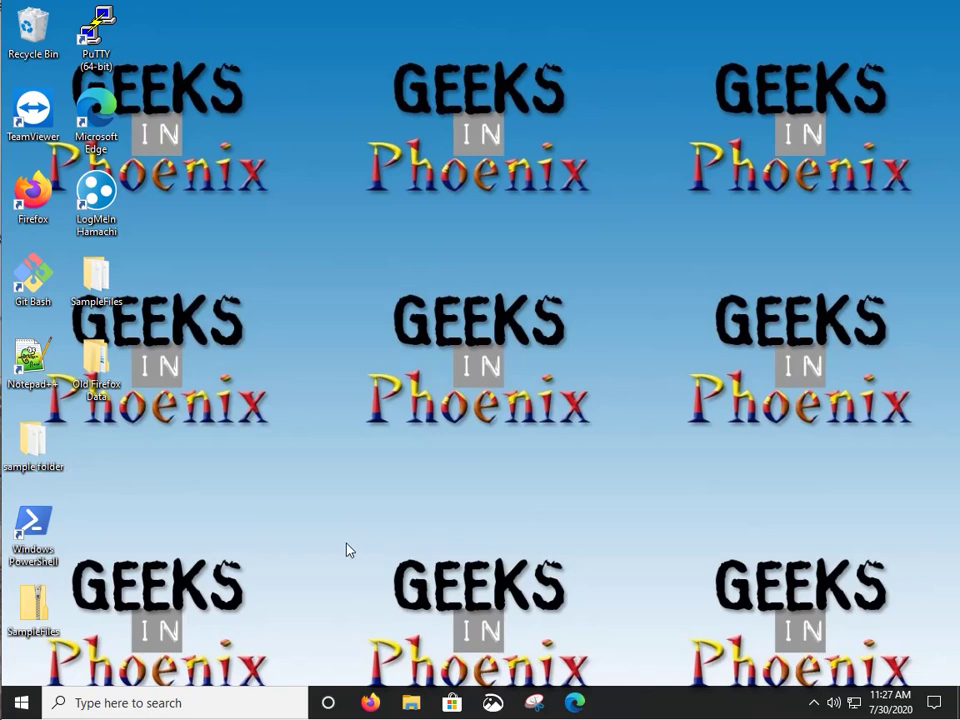
Step: Open the folder %userprofile%/AppData/Roaming/Mozilla through the Windows Run dialog
click(280, 537)
key(super+r)
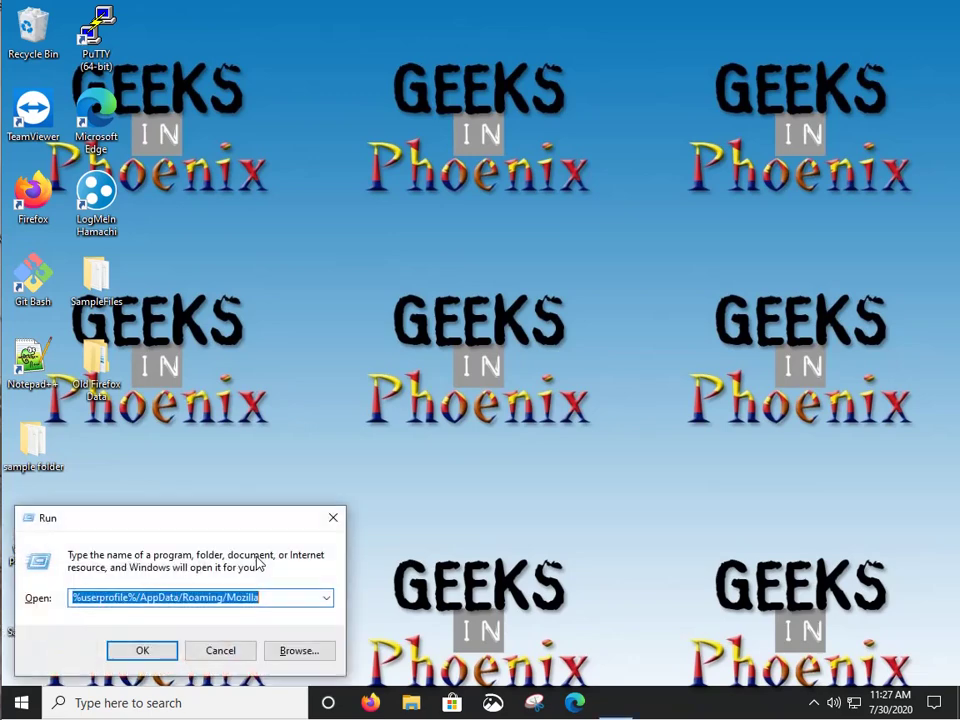
click(143, 651)
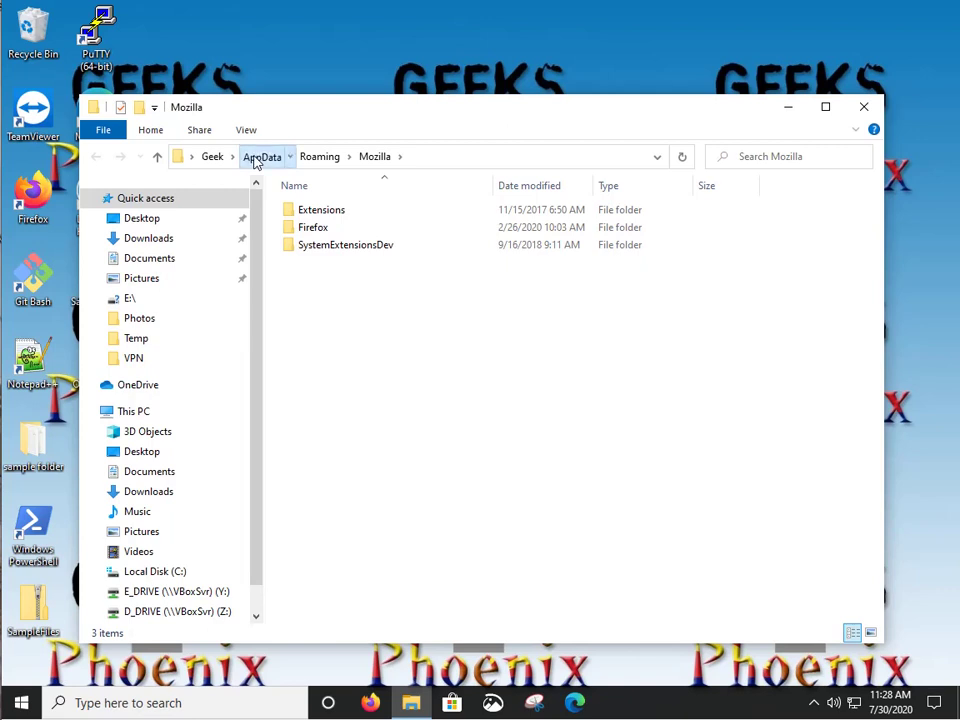
Step: Browse to the AppData\Local\Mozilla\Firefox folder and select its Profiles folder
click(256, 160)
double_click(312, 211)
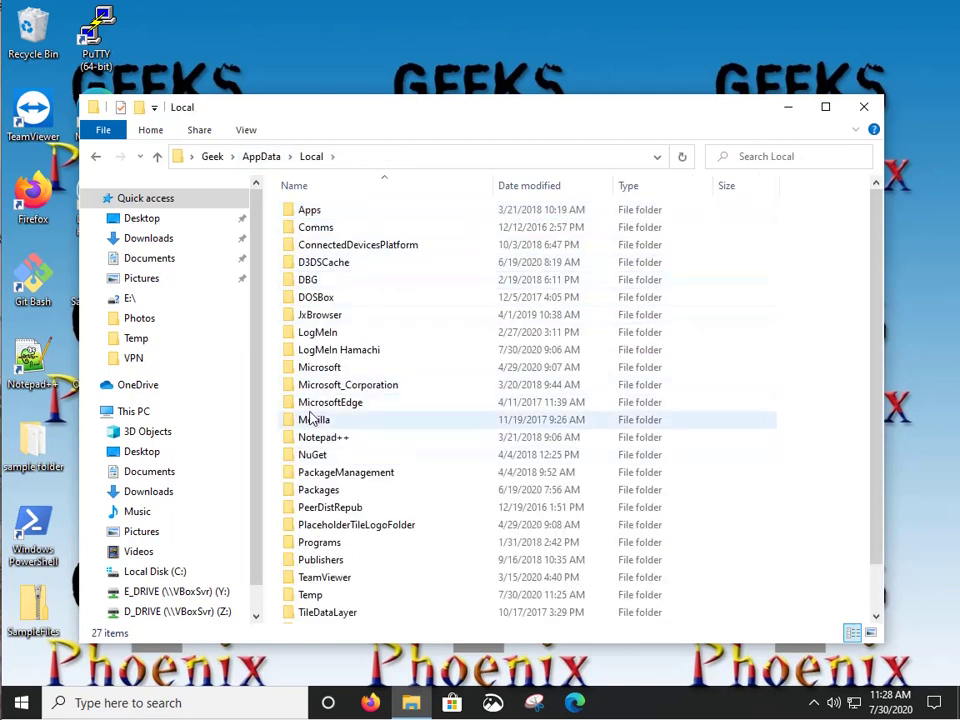
double_click(310, 422)
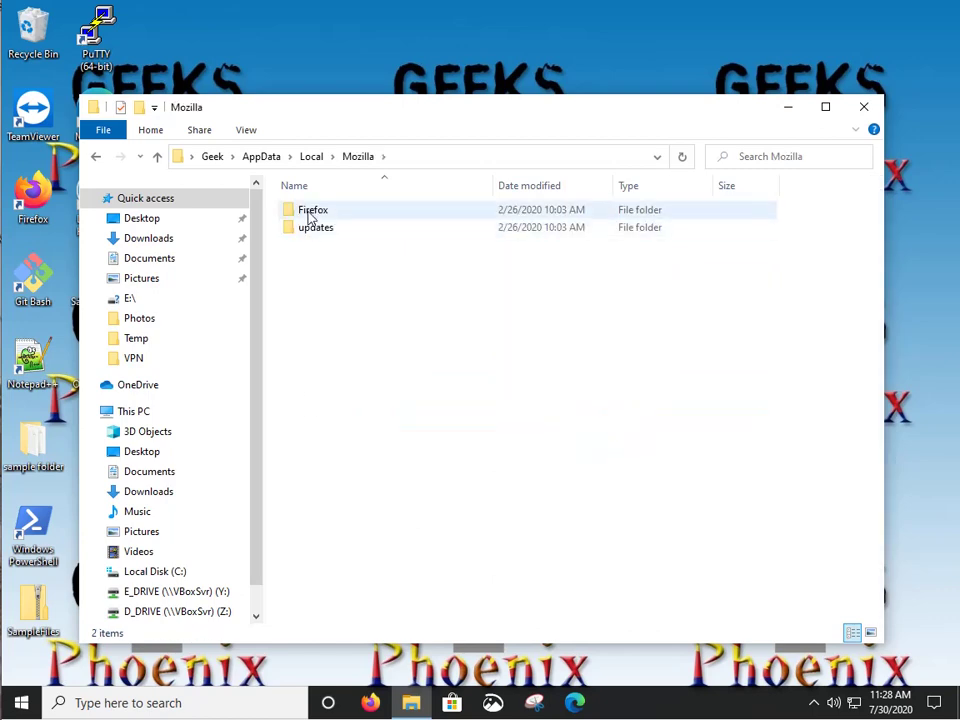
click(310, 215)
double_click(310, 215)
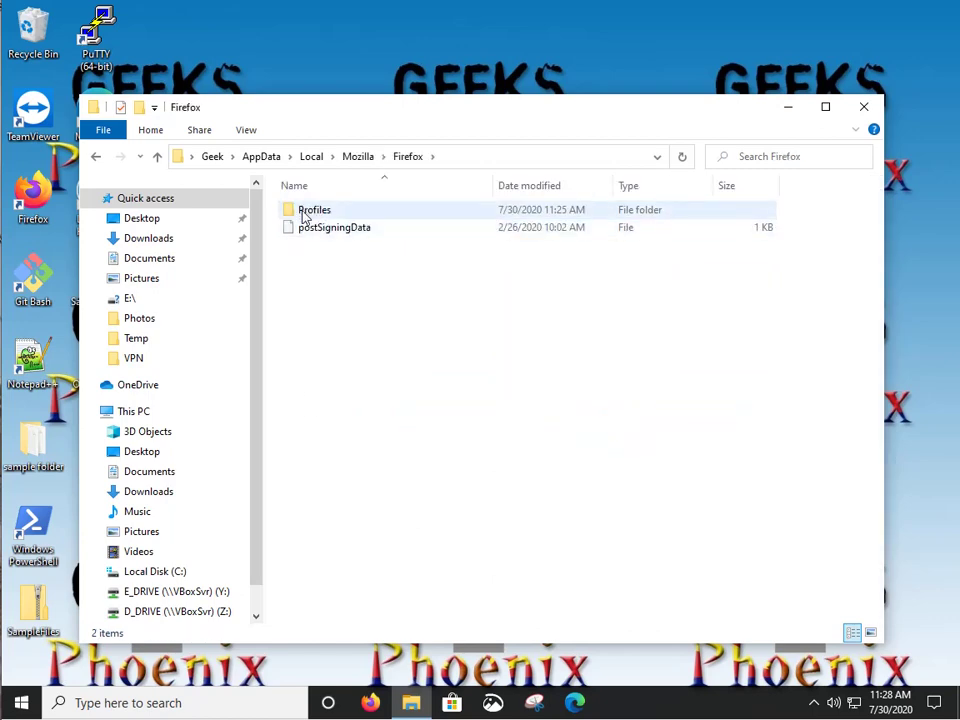
click(307, 217)
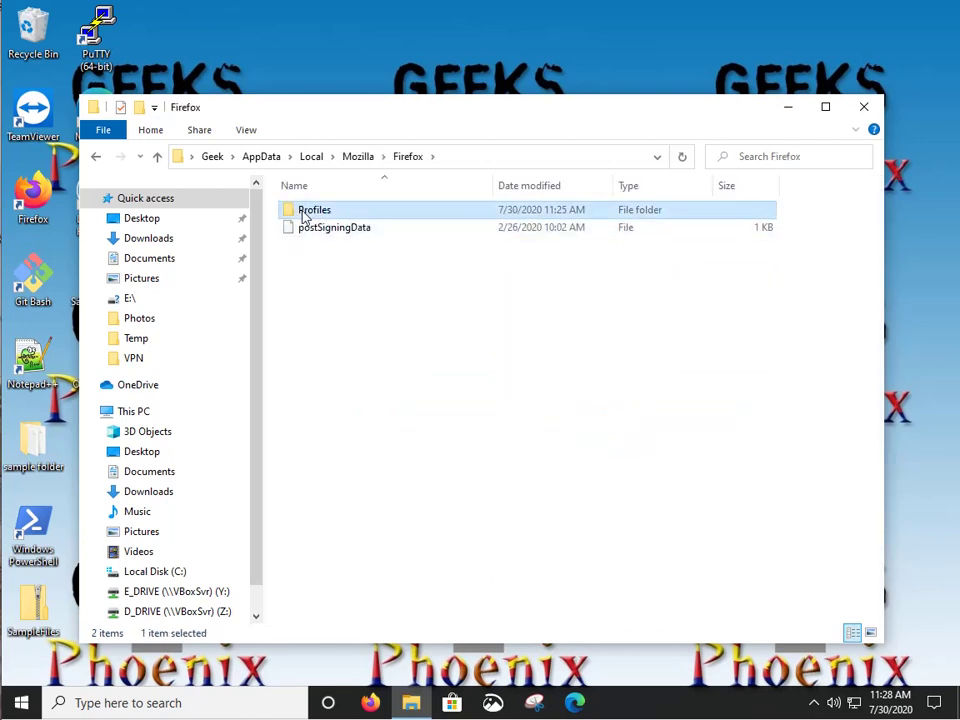
Step: Go back up to the AppData folder and open Roaming\Mozilla to show its Firefox folder
click(362, 158)
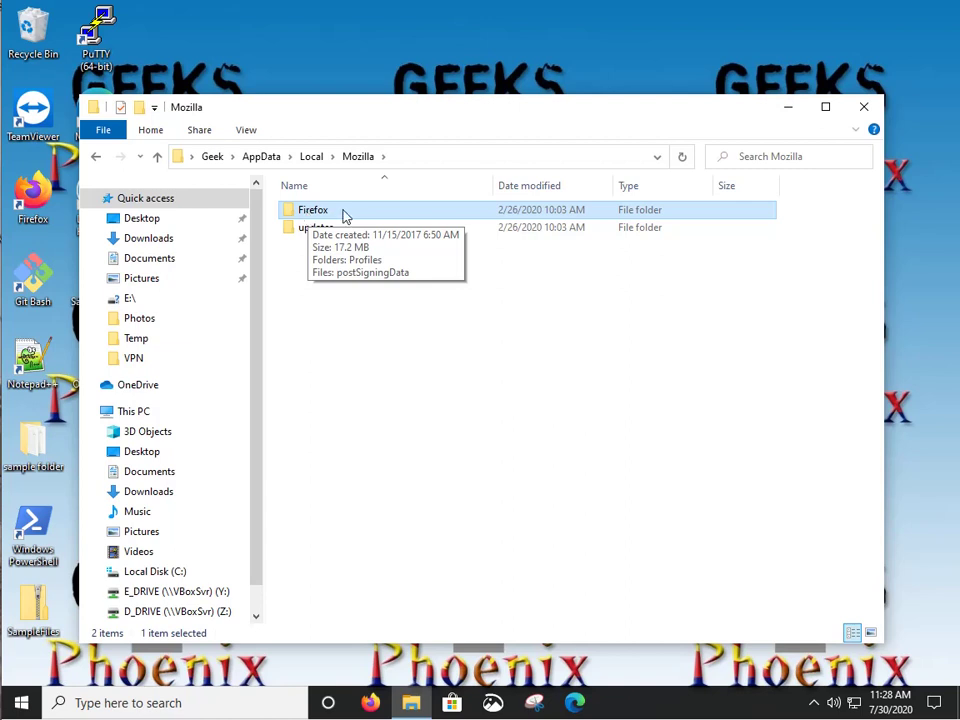
click(312, 158)
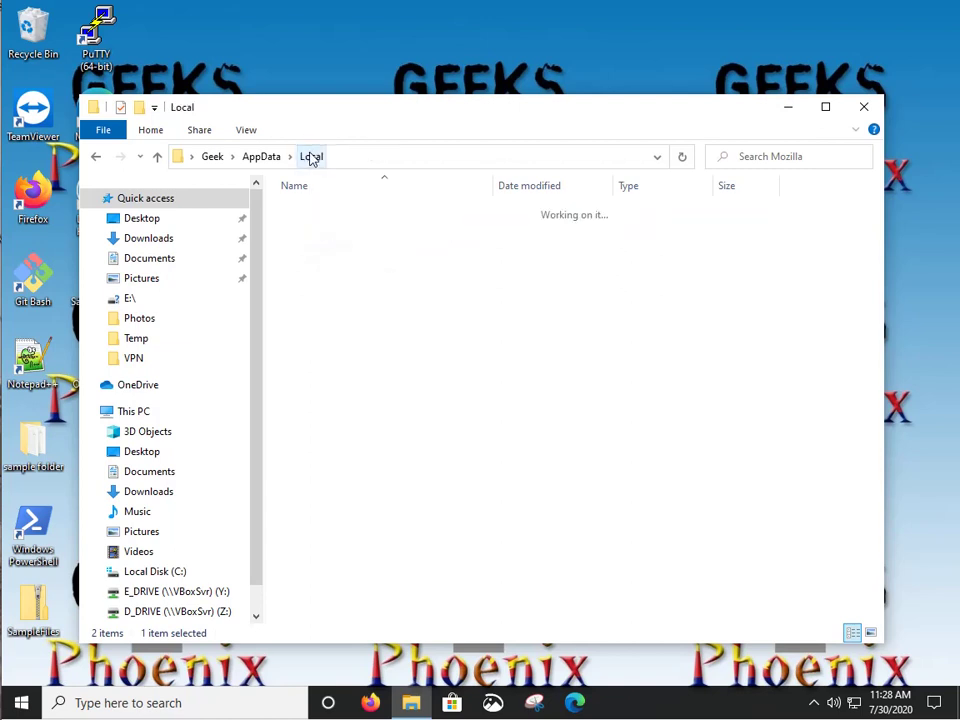
click(261, 156)
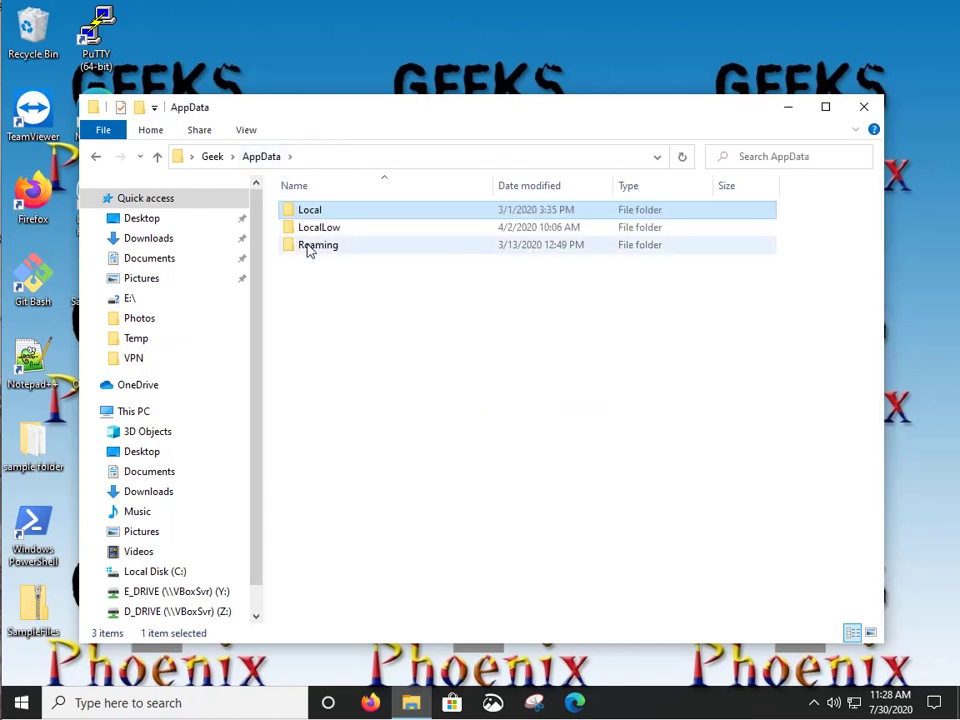
double_click(308, 246)
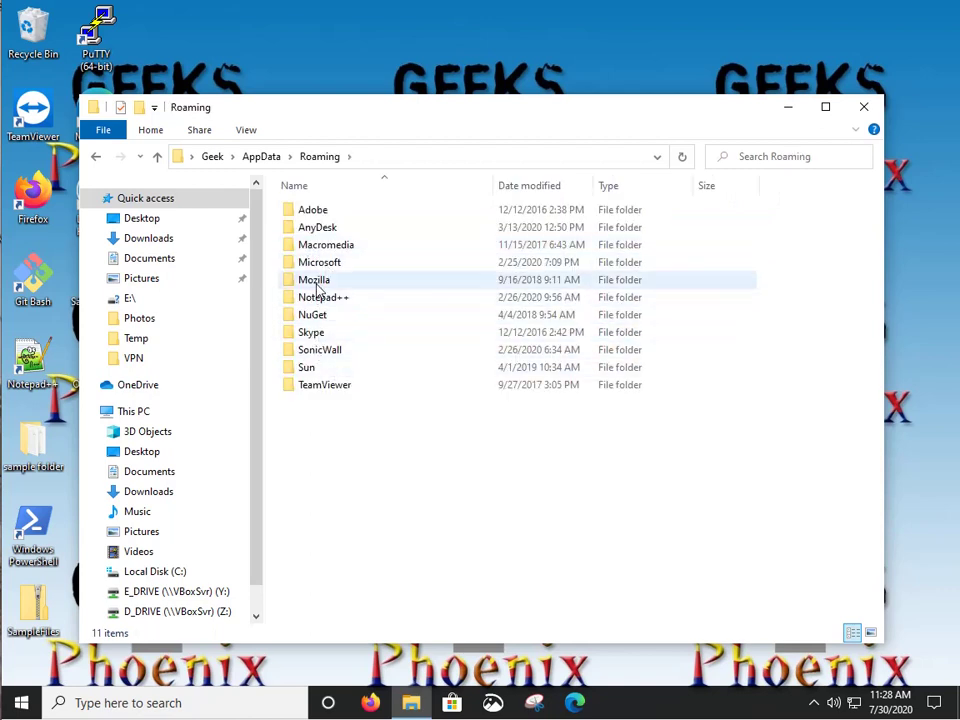
double_click(312, 281)
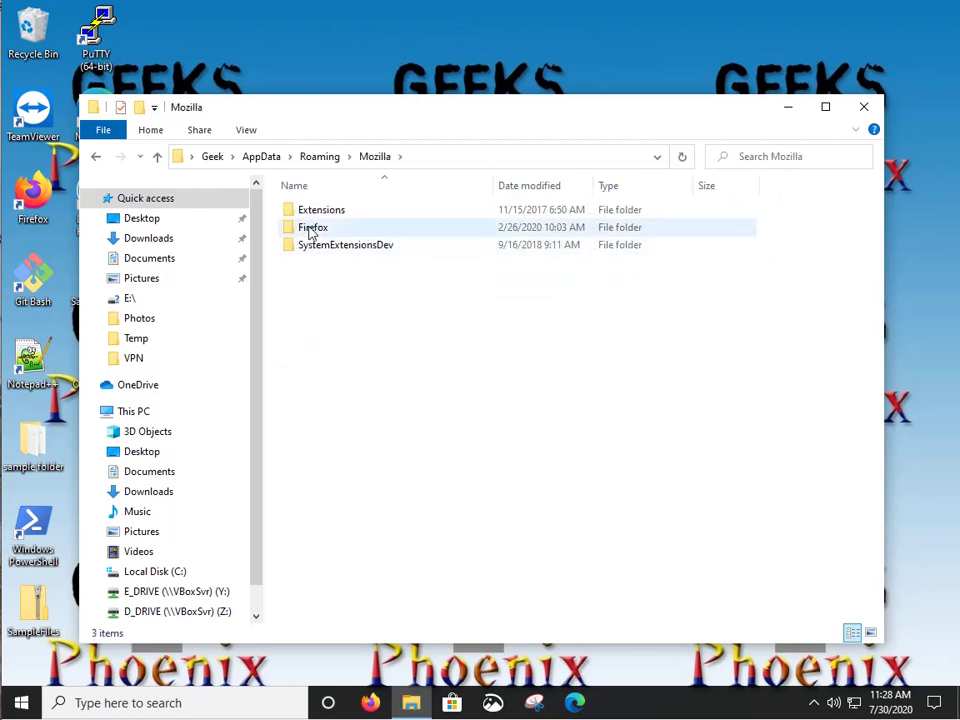
Step: Select the Firefox folder in Roaming\Mozilla, and browse to C:\Program Files to select the Mozilla Firefox folder
click(312, 229)
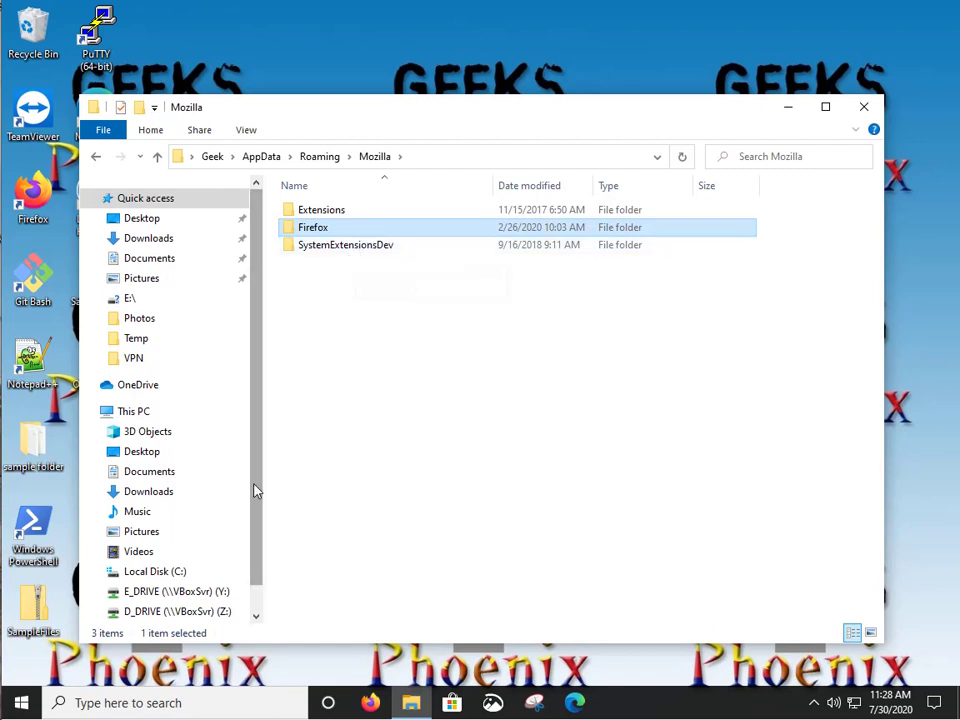
click(150, 571)
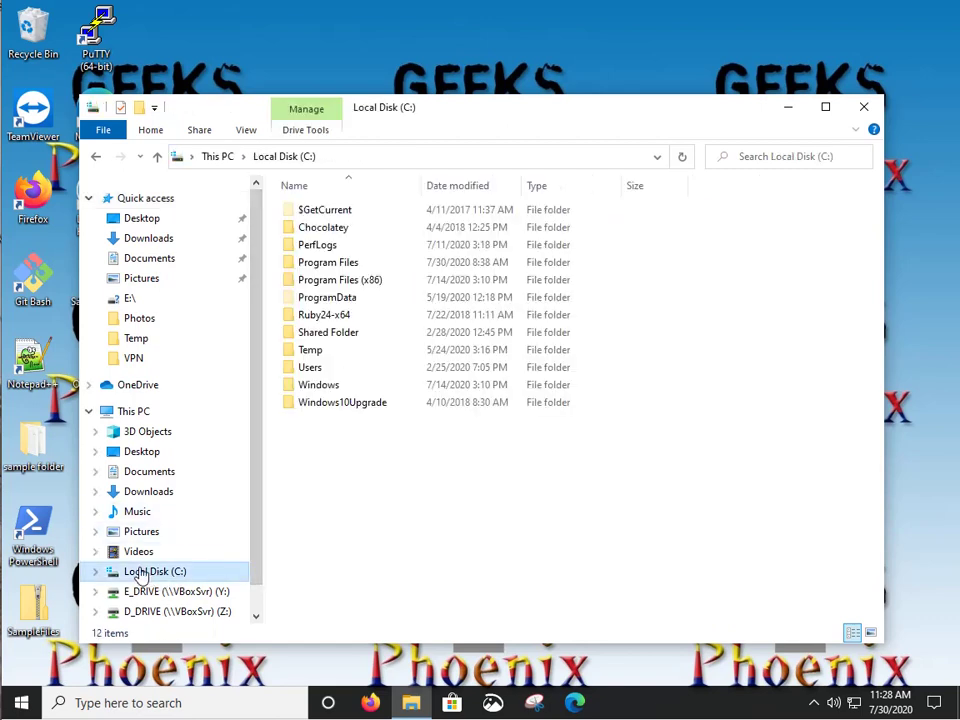
double_click(318, 262)
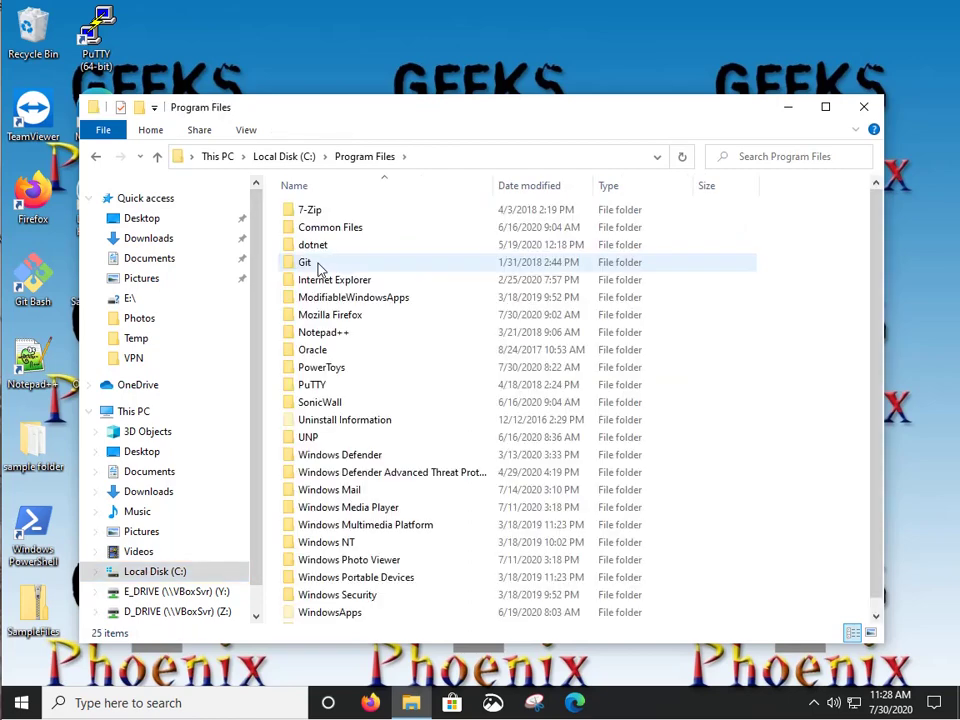
click(315, 318)
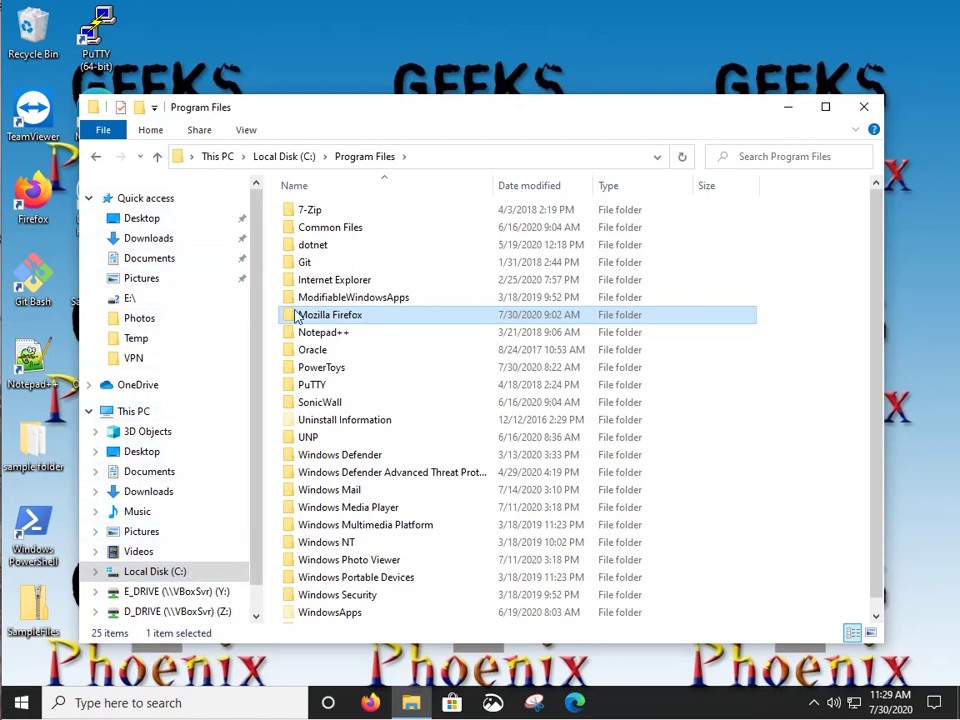
Step: Show the contents of the Program Files (x86) folder on Local Disk (C:), and close the File Explorer window
click(283, 158)
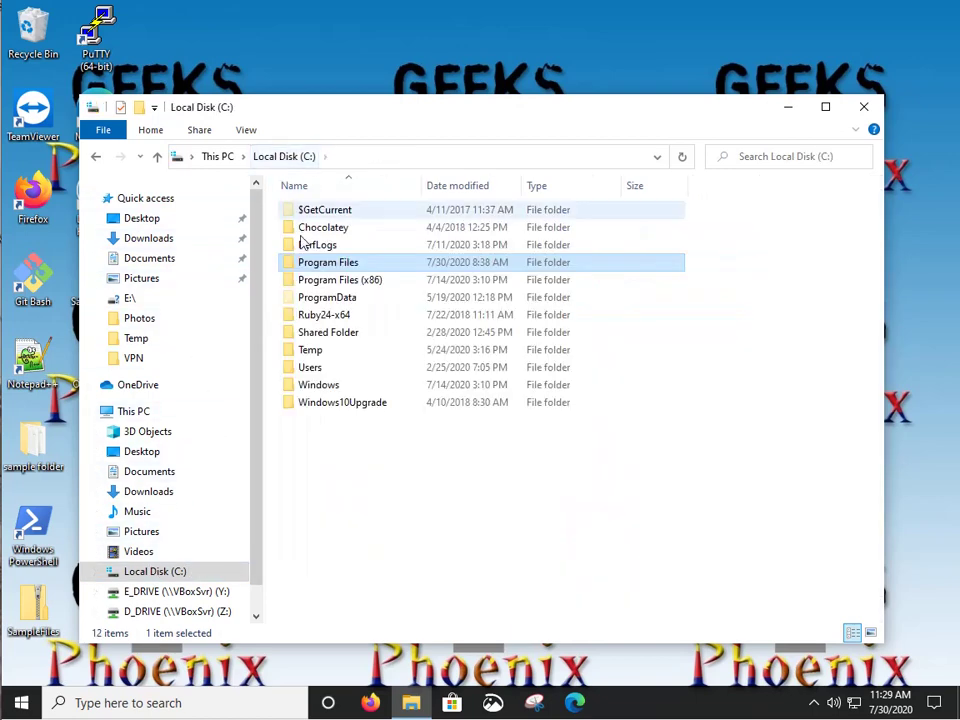
double_click(328, 283)
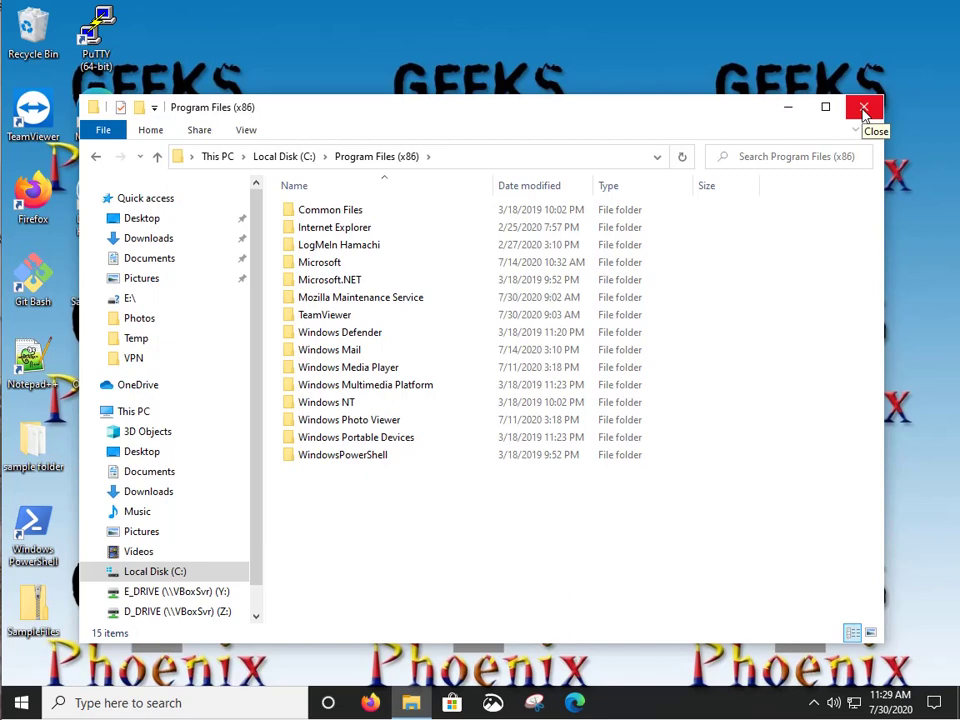
click(864, 110)
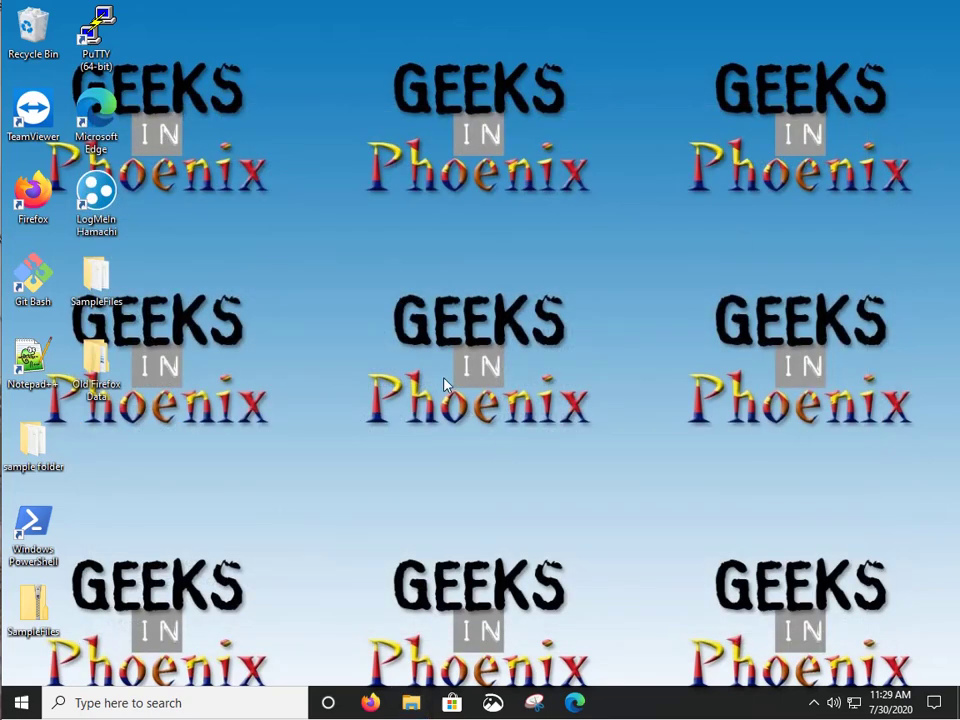